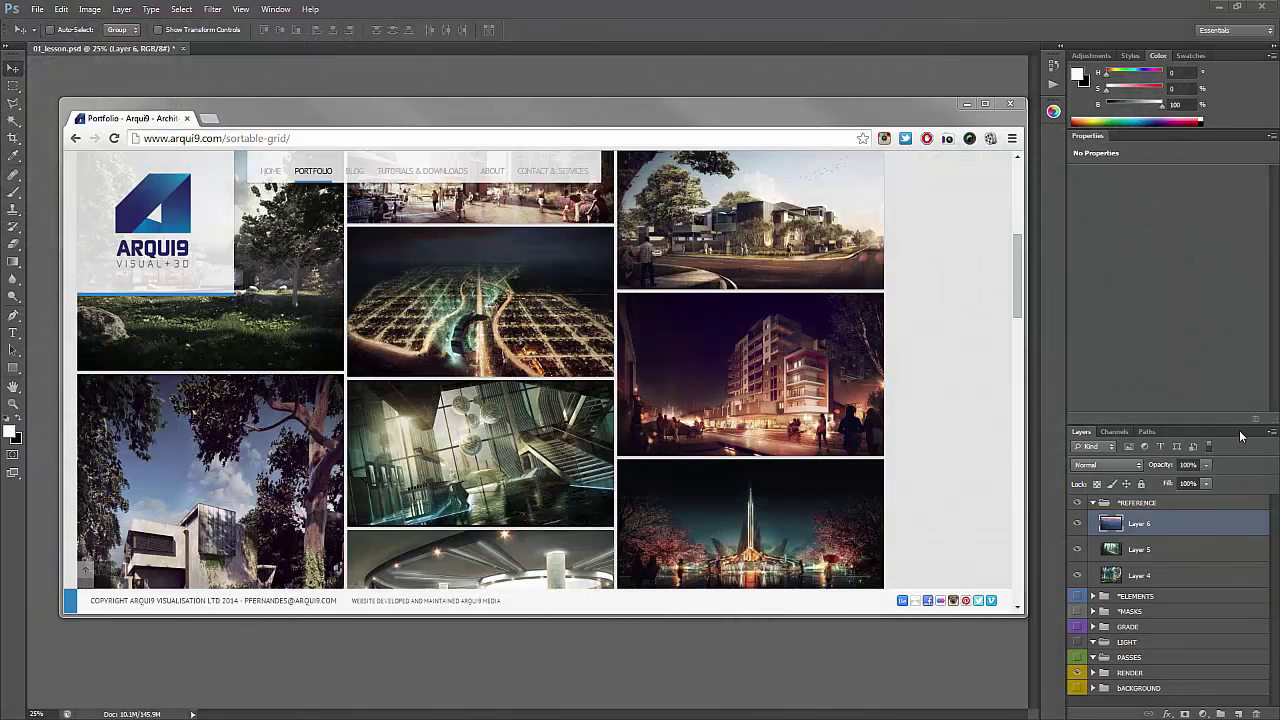
Scroll the ARQUI9 portfolio grid, open a project, and enlarge its render in the lightbox
click(934, 438)
scroll(931, 453, down, 10)
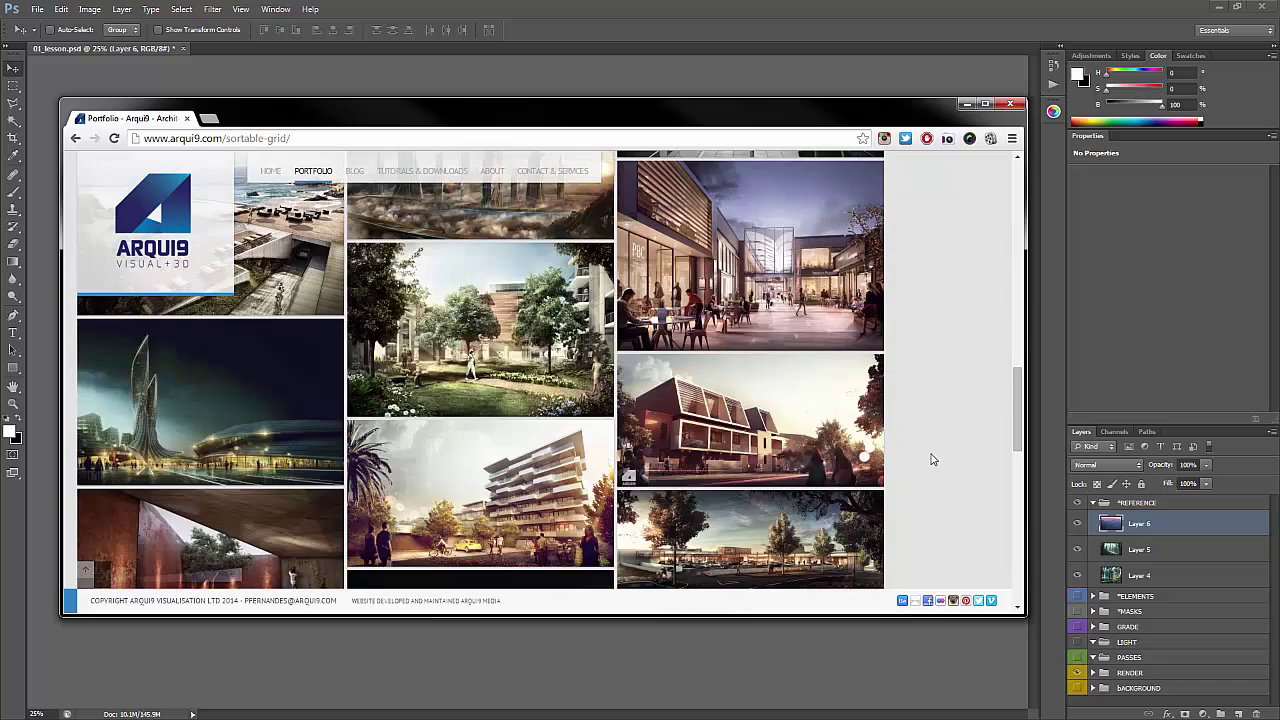
scroll(931, 459, down, 10)
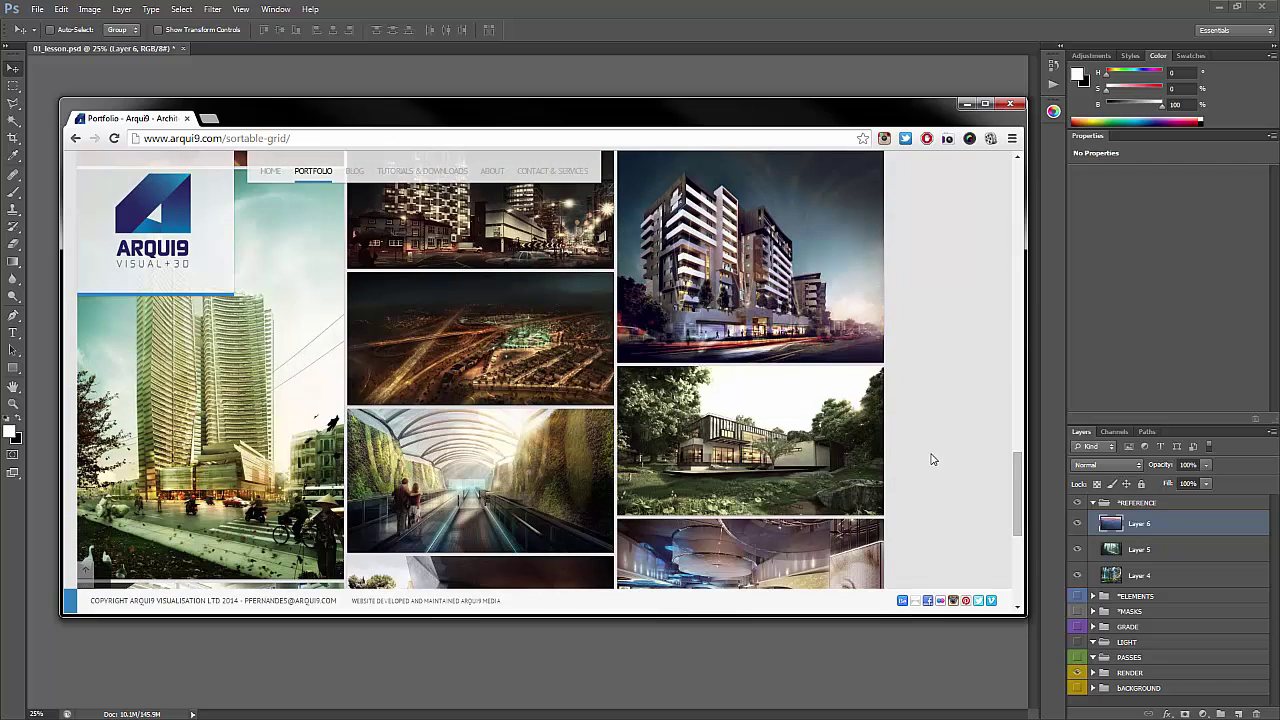
scroll(933, 459, down, 1)
click(853, 376)
scroll(852, 374, down, 2)
click(548, 385)
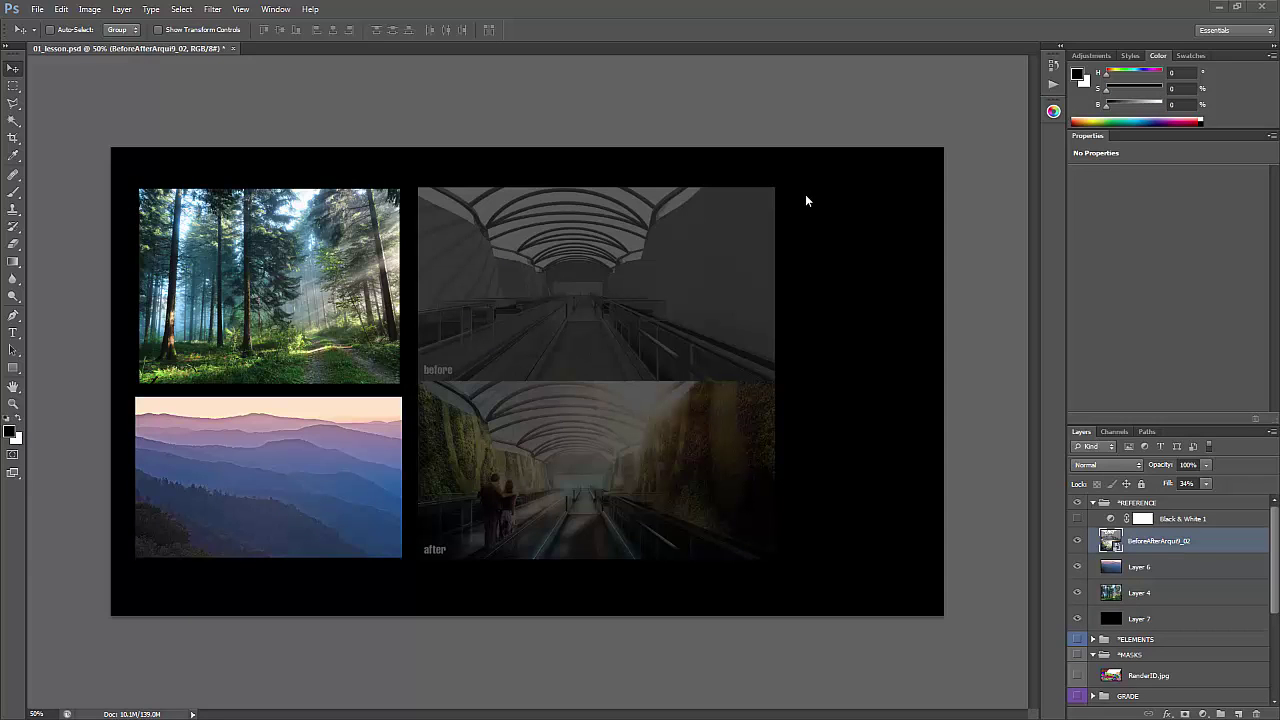
click(1077, 567)
click(1077, 567)
click(1077, 567)
scroll(1173, 655, down, 5)
alt+click(1077, 609)
alt+click(1077, 609)
scroll(1150, 575, up, 5)
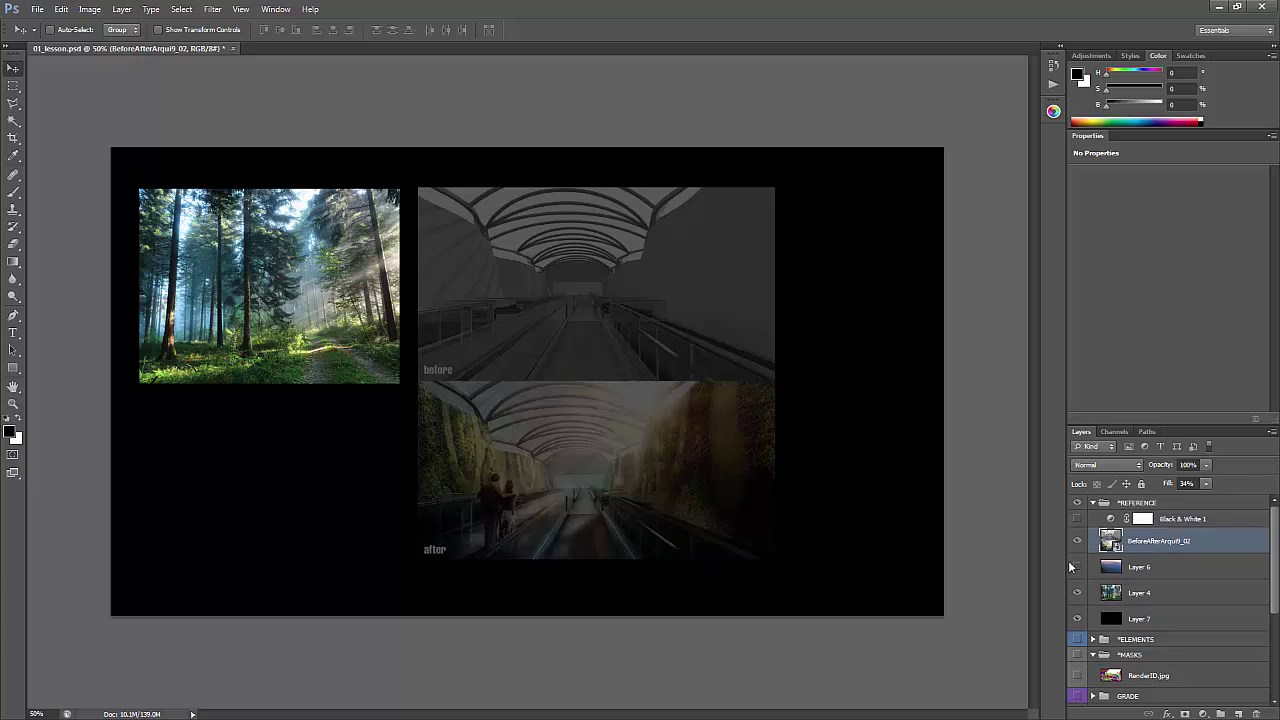
click(1077, 566)
Add a new Black & White 2 adjustment layer and delete Black & White 1
click(1180, 519)
click(1078, 519)
click(1203, 713)
click(1172, 578)
click(1165, 537)
key(Delete)
Zoom into the forest image and back out, then hide Black & White 2 to restore colour
key(z)
drag(186, 332, 370, 445)
alt+click(366, 419)
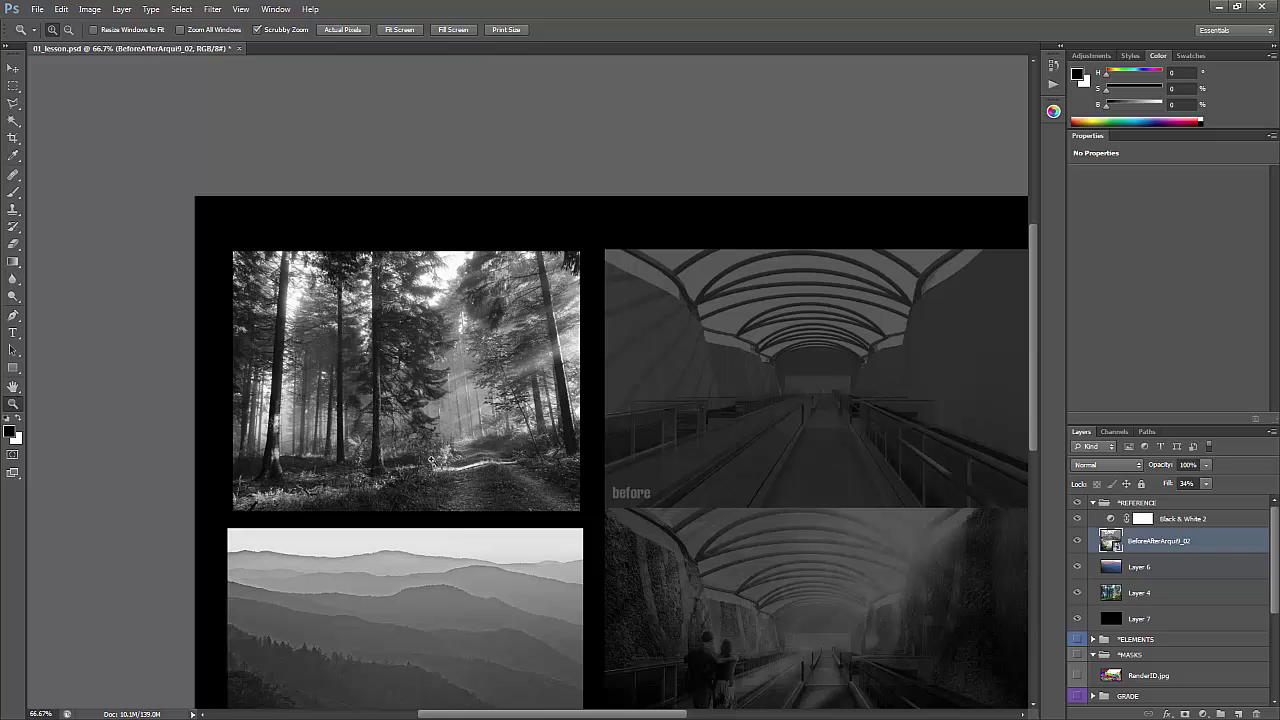
alt+click(564, 361)
click(1077, 518)
Raise the tunnel images layer's Fill from 34% to 100%
click(1198, 486)
click(1206, 483)
drag(1206, 498, 1266, 500)
Collapse and hide the REFERENCE group, then turn on the sky-and-mountain BACKGROUND
click(1093, 502)
click(1077, 502)
scroll(1275, 555, down, 1)
click(1077, 628)
Isolate Layer 3, test-move the mountain image left, undo it, and show all layers again
click(1104, 668)
alt+click(1078, 670)
key(v)
drag(870, 487, 834, 491)
key(ctrl+z)
alt+click(1078, 670)
Collapse RENDER, briefly reshow the reference board with only the forest photo, then hide REFERENCE again
scroll(1100, 600, up, 1)
click(1092, 621)
click(1093, 519)
click(1093, 519)
click(1093, 503)
click(1080, 541)
click(1080, 541)
click(1082, 566)
click(1077, 502)
click(1093, 502)
Expand the ELEMENTS group and show and select the Zdepth.jpg depth pass
click(1094, 518)
scroll(1112, 590, down, 2)
click(1077, 620)
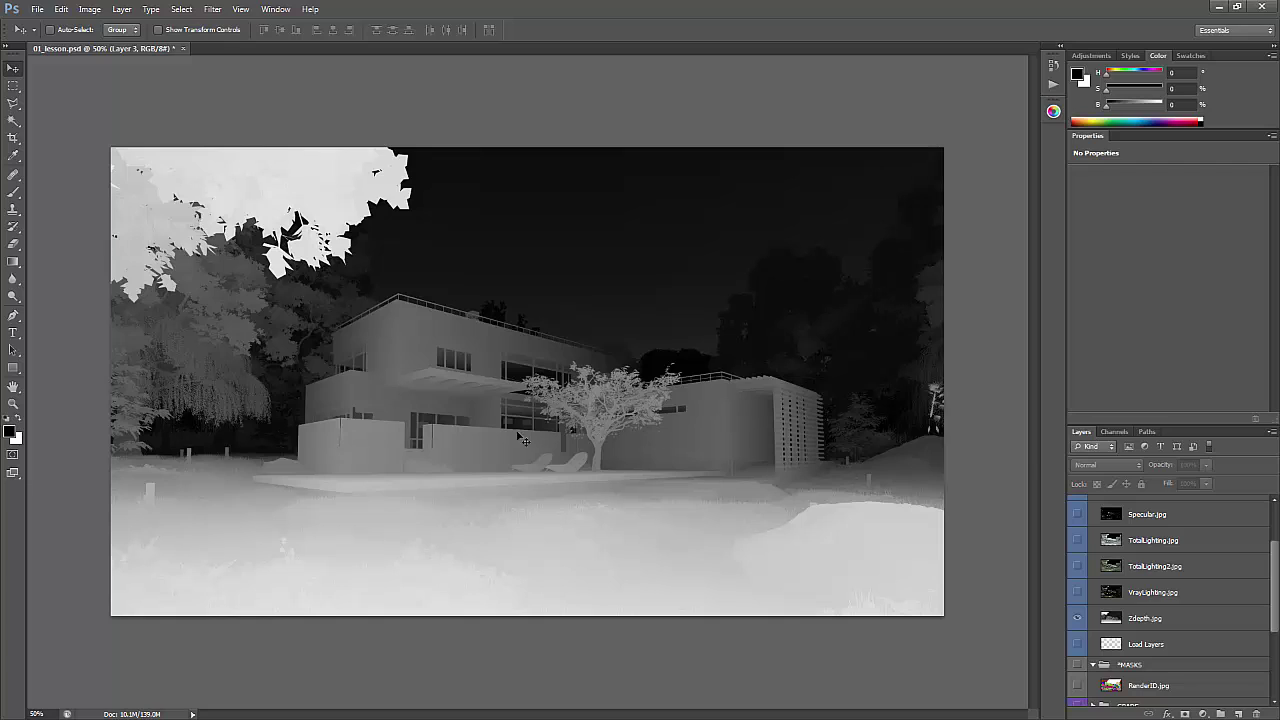
click(1164, 618)
Cancel a first Levels attempt and invert the Zdepth pass with Ctrl+I
key(i)
key(ctrl+l)
drag(520, 348, 676, 279)
drag(682, 422, 731, 423)
click(829, 315)
key(ctrl+i)
Apply Levels to the inverted depth pass, darkening midtones and raising the black point to 15
key(ctrl+l)
drag(683, 423, 728, 423)
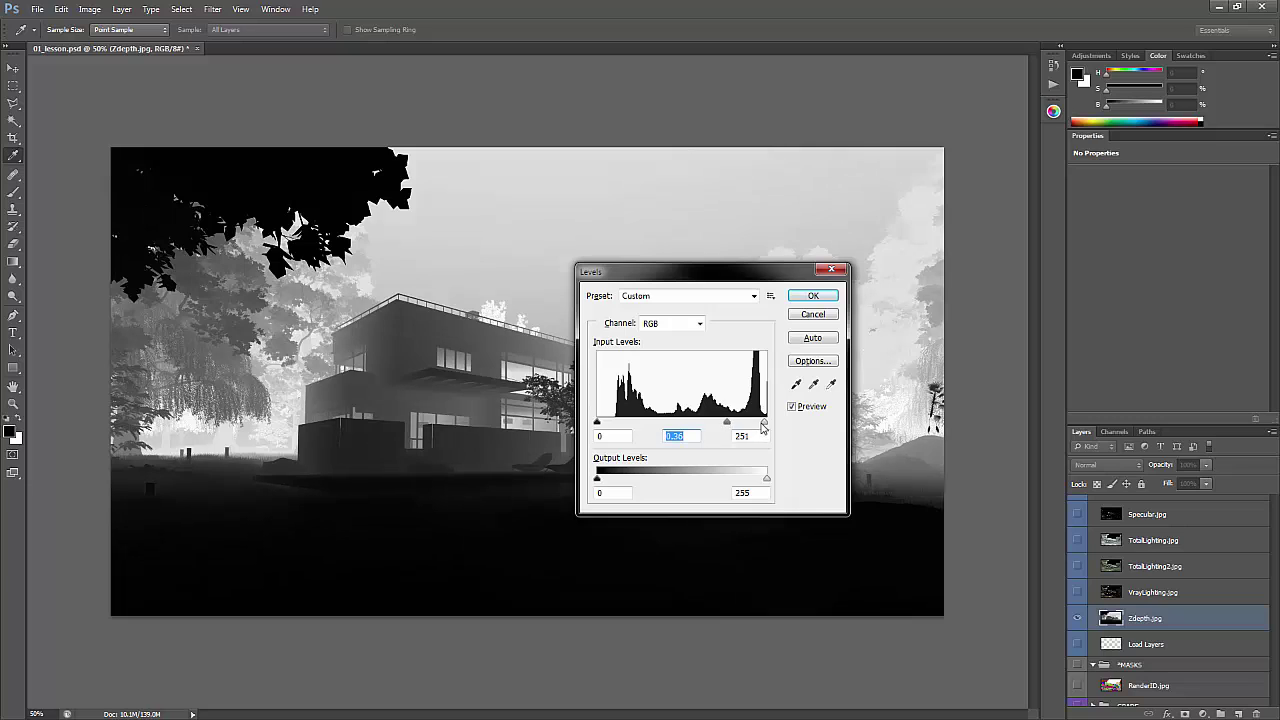
key(Tab)
click(729, 423)
drag(599, 423, 607, 423)
key(Return)
scroll(1160, 560, down, 2)
scroll(1148, 586, up, 1)
scroll(1120, 600, down, 3)
Show Layer 3 and place a copy of Zdepth.jpg into the PASSES group
click(1093, 614)
click(1077, 667)
scroll(1076, 571, up, 1)
scroll(1090, 571, up, 5)
scroll(1148, 607, down, 1)
scroll(1150, 610, down, 1)
drag(1145, 565, 1150, 600)
click(1095, 598)
scroll(1097, 598, up, 10)
Set the Zdepth.jpg copy's blend mode to Screen to wash fog over the render
click(1095, 518)
scroll(1088, 560, down, 3)
click(1086, 567)
click(1077, 567)
click(1170, 568)
click(1112, 464)
click(1100, 229)
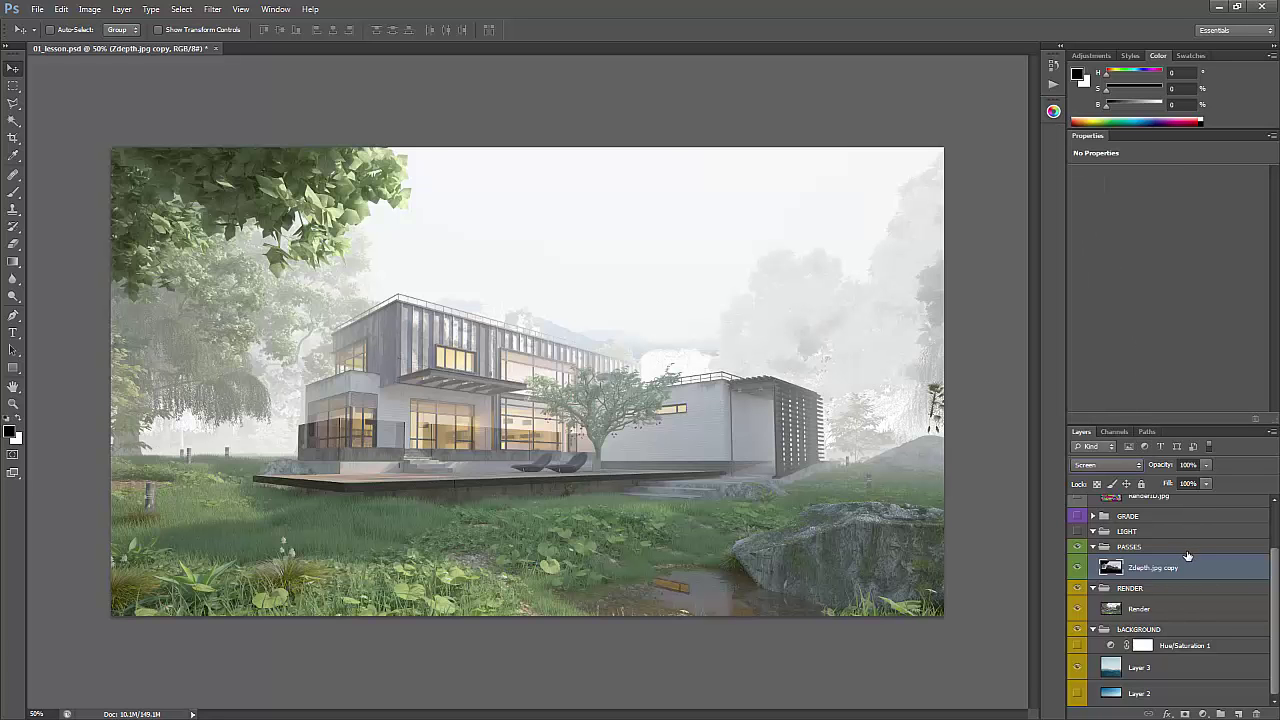
Add an inverted mask to the fog layer and choose the soft 177 brush preset
click(1186, 713)
key(ctrl+i)
key(b)
key(F5)
drag(800, 117, 572, 136)
click(595, 160)
click(656, 256)
key(F5)
key(F5)
Paint faint fog into the trees right of the house at 10% opacity
key(1)
click(905, 428)
mouse_move(868, 379)
mouse_down()
mouse_move(849, 320)
mouse_move(900, 266)
mouse_up()
click(830, 270)
key(bracketleft)
key(bracketleft)
key(bracketleft)
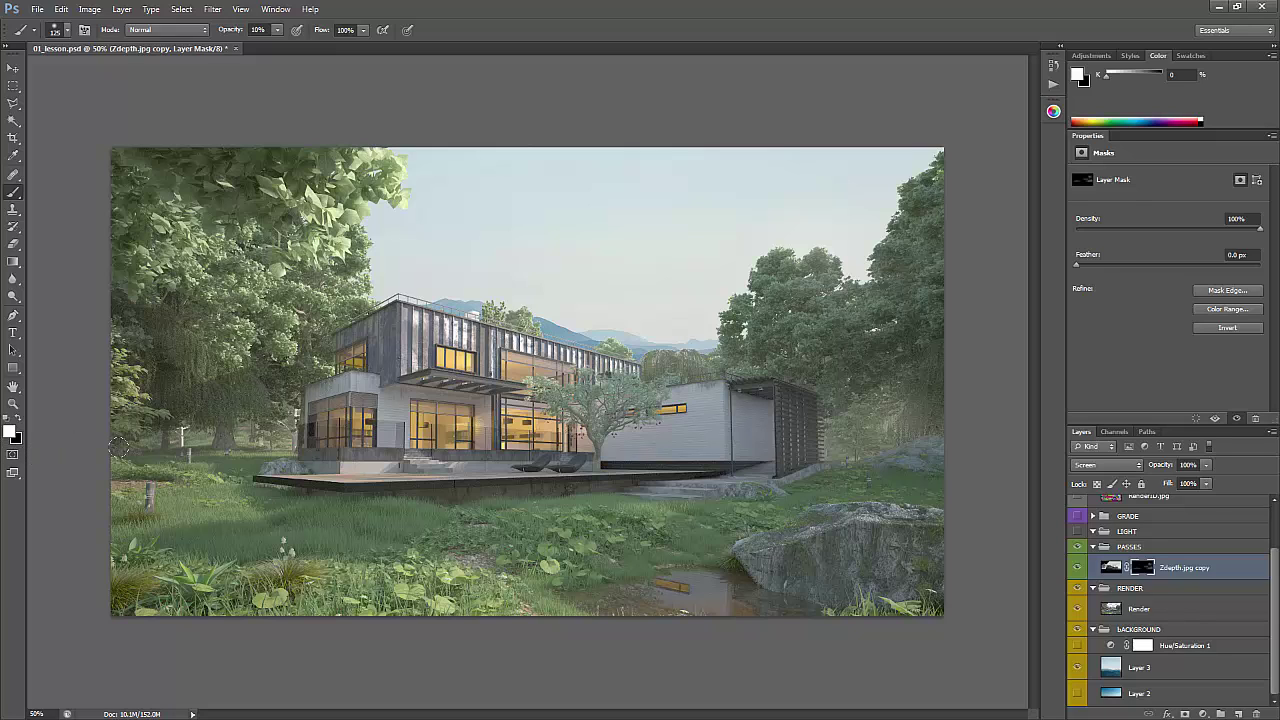
key(3)
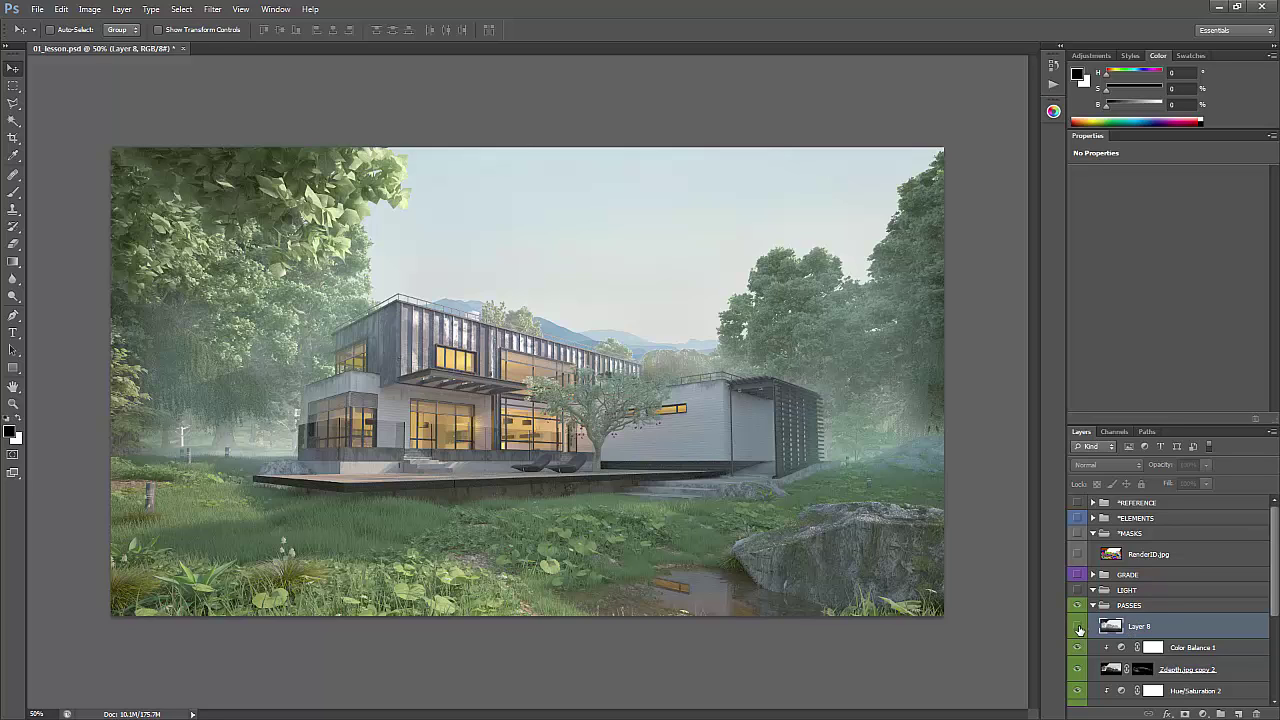
Show Layer 8, set it to Multiply with a layer mask, and lower its fill to 68%
click(1078, 627)
click(1108, 467)
click(1099, 164)
click(1184, 714)
key(b)
key(x)
click(1205, 483)
drag(1207, 499, 1188, 500)
Apply Levels to Layer 8's image, nudging the black point up and setting midtones to 1.35
click(1113, 627)
key(ctrl+l)
drag(682, 421, 650, 424)
drag(623, 424, 629, 424)
mouse_move(671, 423)
mouse_down()
mouse_move(684, 424)
mouse_move(657, 424)
mouse_up()
click(813, 296)
key(b)
Select Layer 8's mask for painting at 40% brush opacity
click(1142, 627)
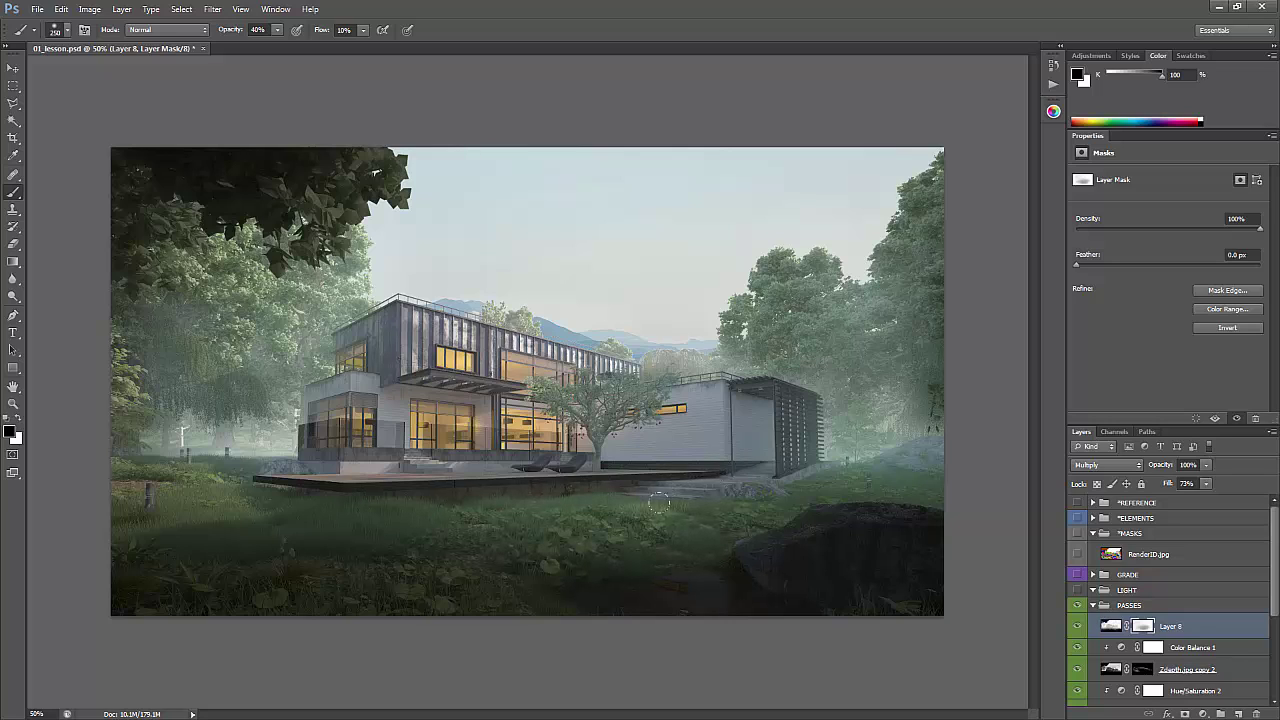
Duplicate Color Balance 1 above Hue/Saturation 2 and clip the copy to the layer below
click(1086, 652)
click(1078, 648)
click(1078, 648)
scroll(1080, 652, down, 2)
drag(1193, 612, 1201, 645)
key(ctrl+alt+g)
key(ctrl+alt+g)
Lower the Color Balance 1 copy's fill to 69%, compare it on and off, and clip it
click(1206, 483)
drag(1207, 498, 1163, 508)
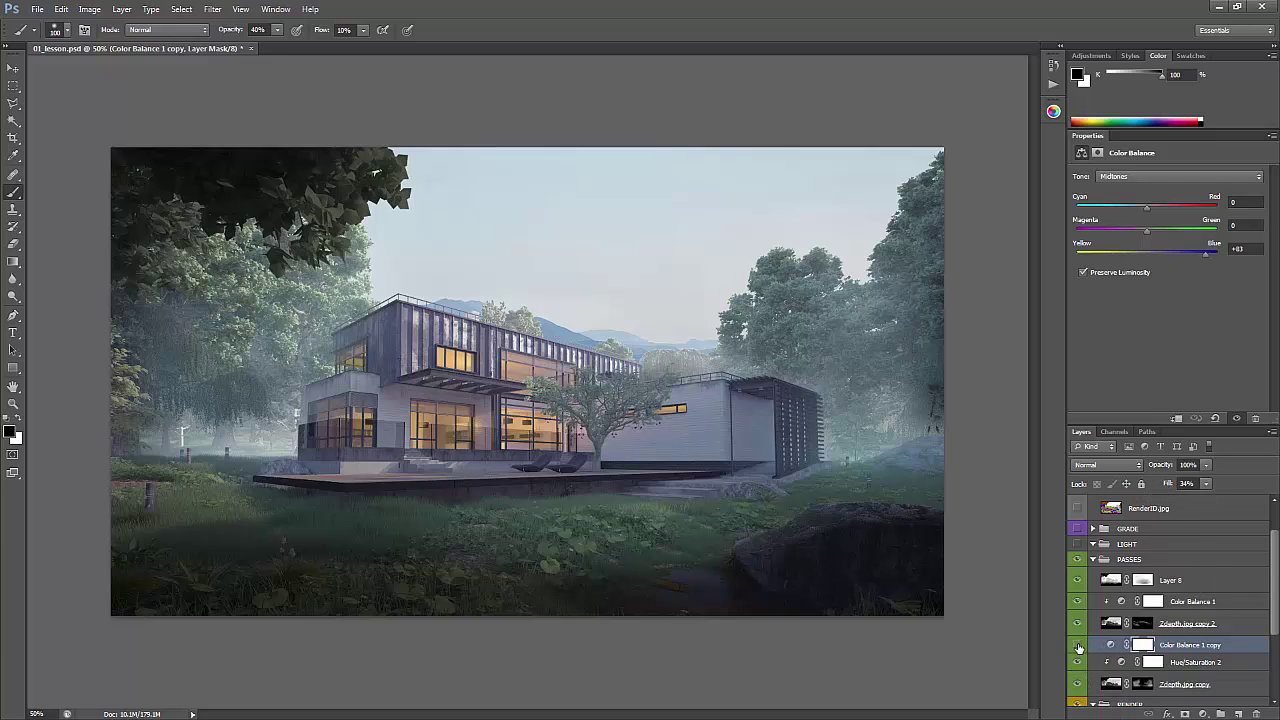
click(1077, 645)
click(1078, 647)
alt+click(1183, 648)
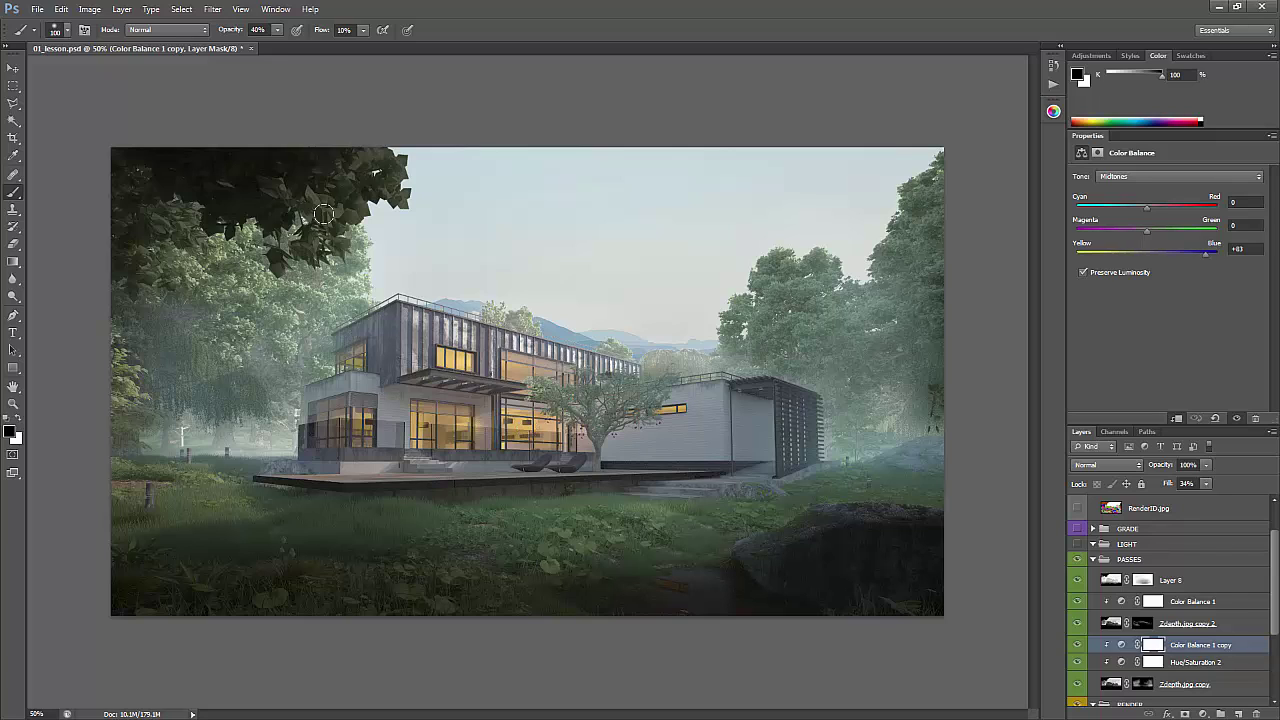
scroll(1138, 561, down, 3)
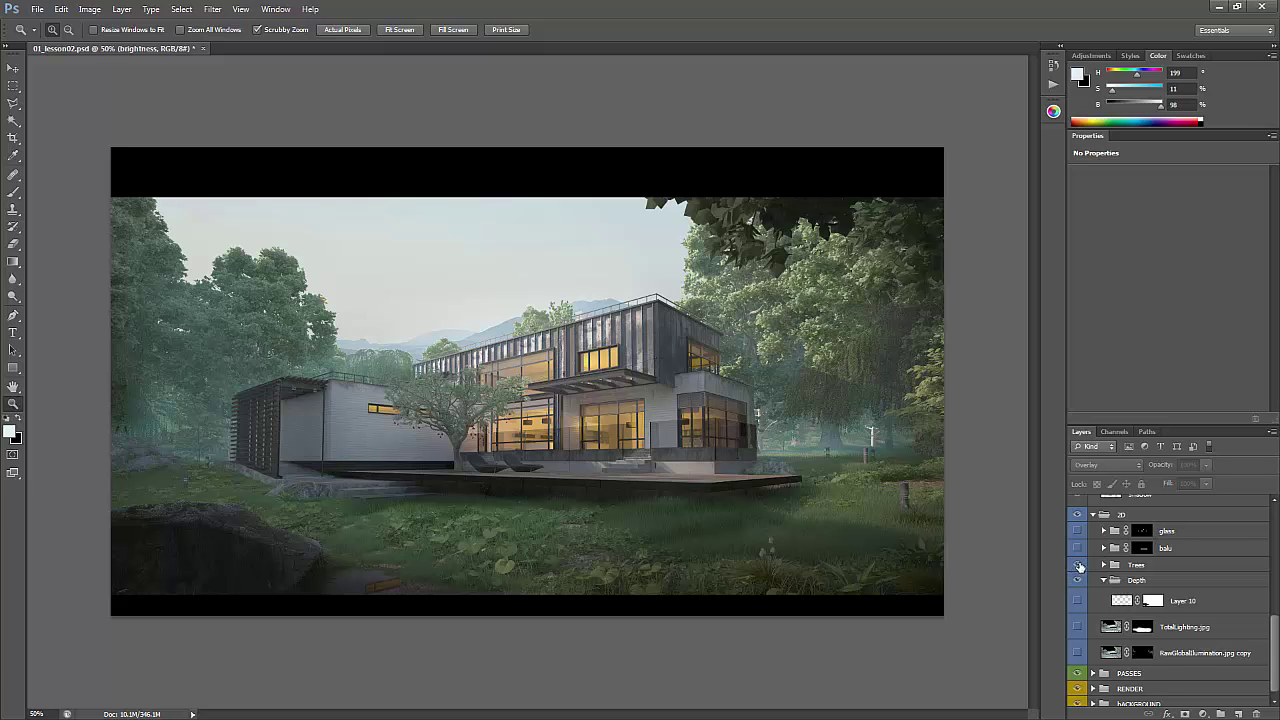
Show the Trees group, expand it and select the Trees0069_1_M layer
click(1077, 565)
click(1104, 565)
click(1170, 680)
scroll(1172, 678, down, 3)
Check cgtextures.com and the Gobotree tree search results in the browser, then move it aside
key(alt+Tab)
drag(855, 152, 390, 114)
click(388, 113)
text(cgtextures.com)
key(Return)
click(333, 112)
drag(693, 117, 1279, 117)
scroll(1160, 600, up, 3)
click(263, 262)
drag(990, 364, 513, 362)
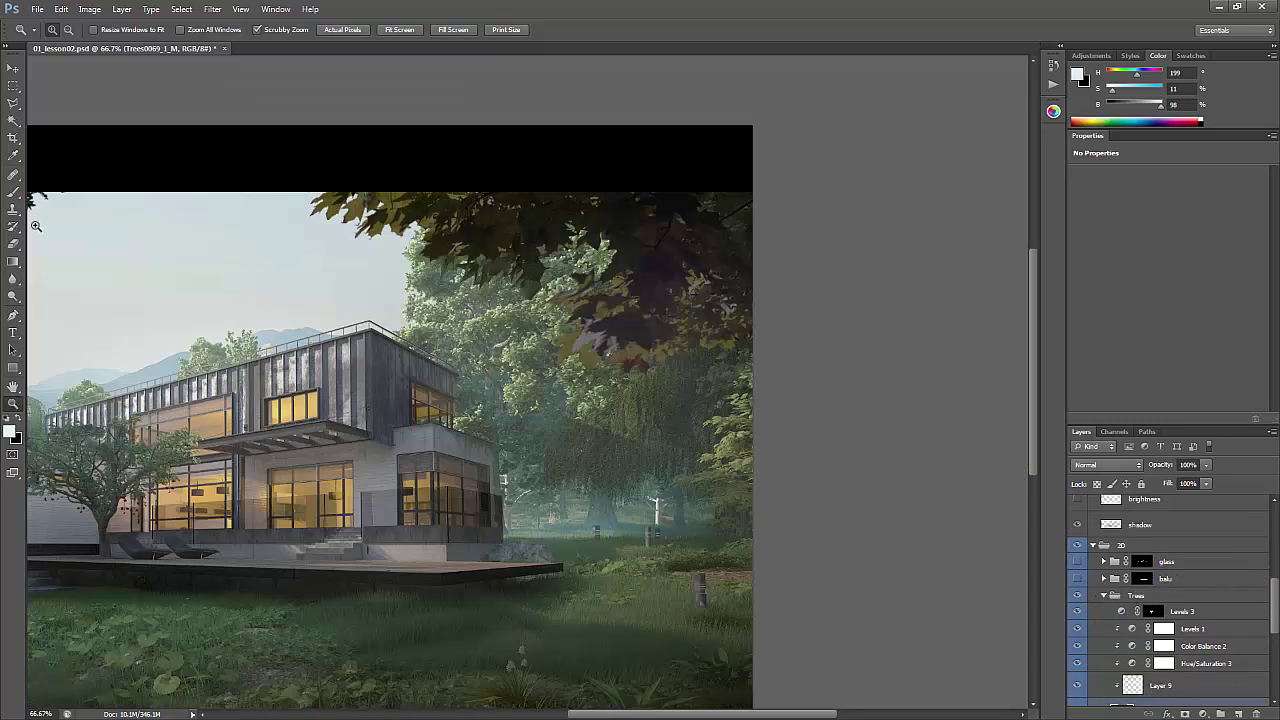
click(13, 278)
scroll(1170, 600, down, 3)
drag(334, 309, 719, 431)
click(1125, 668)
drag(360, 387, 617, 424)
key(z)
click(418, 374)
key(b)
click(13, 278)
key(z)
alt+click(823, 545)
scroll(1160, 605, up, 3)
Toggle the Trees group to compare, then select the RawGlobalIllumination.jpg copy layer
click(1104, 537)
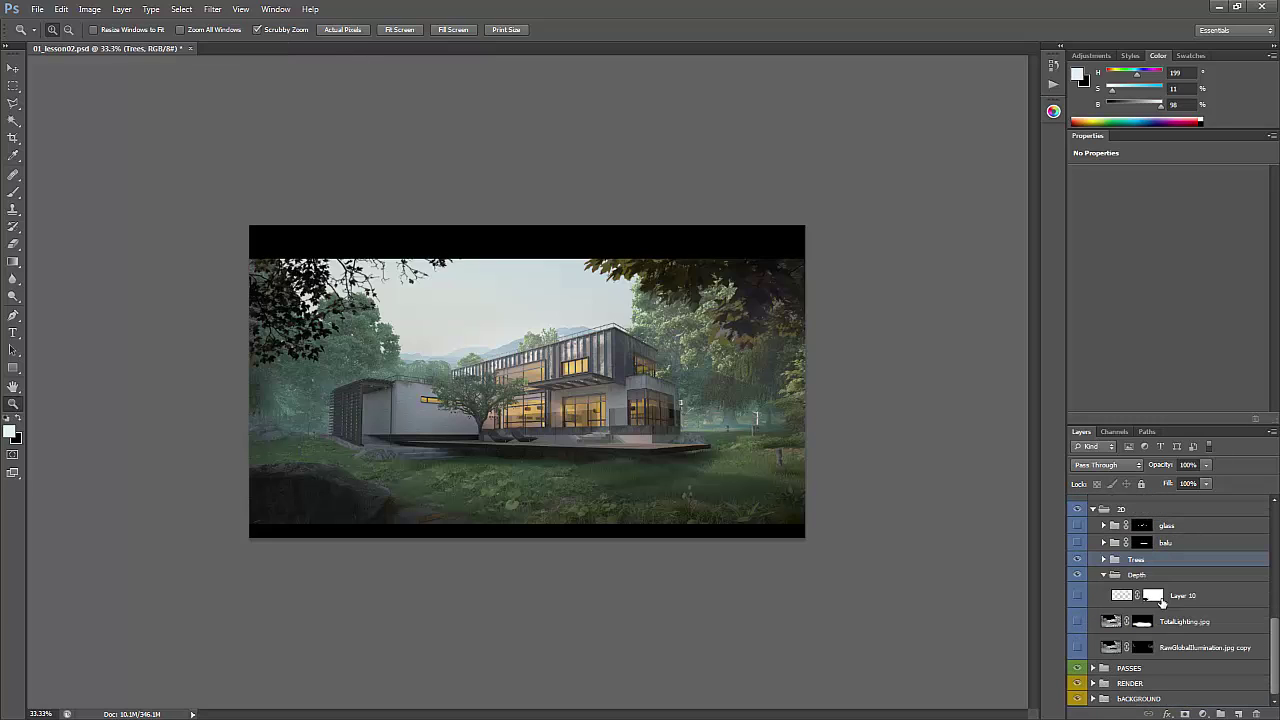
click(1076, 649)
click(1076, 649)
click(1076, 649)
click(1217, 648)
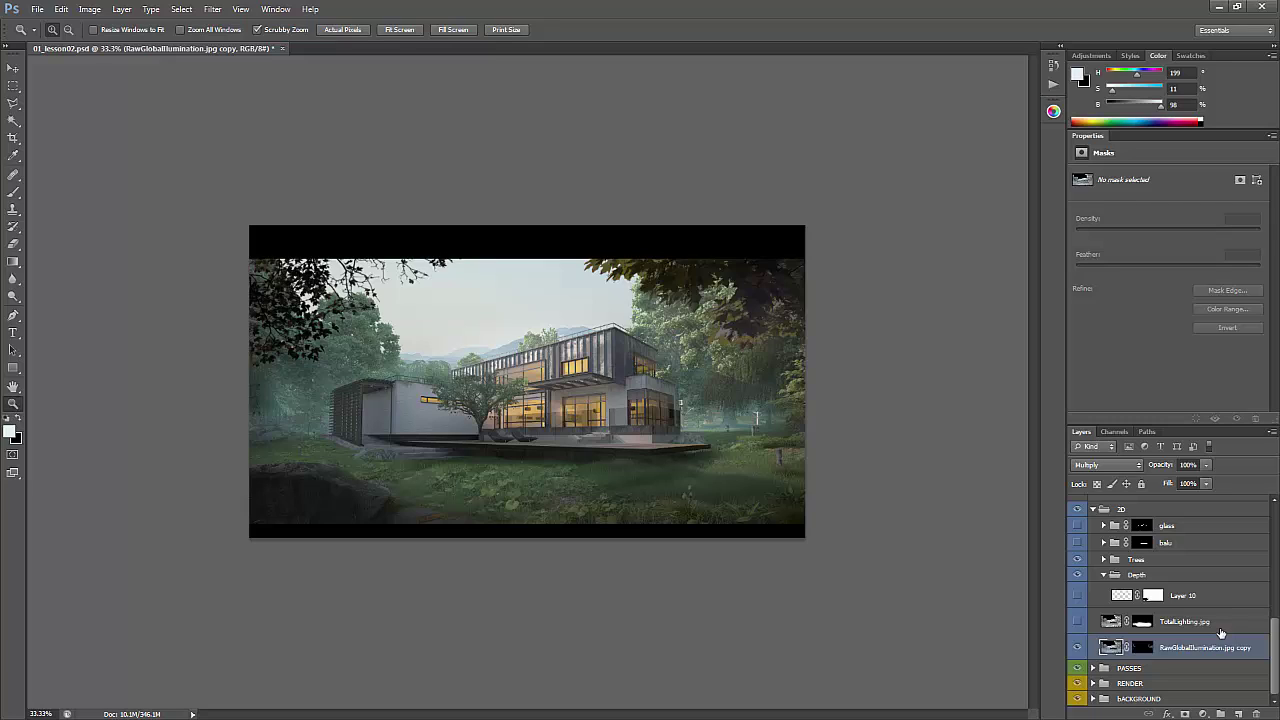
scroll(1150, 600, up, 5)
Expand REFERENCE and show the Layer 6 mountain and Layer 4 forest photos
click(1093, 502)
click(1078, 541)
click(1077, 567)
click(1077, 541)
click(1078, 593)
Hide and collapse the REFERENCE group, and collapse the Depth group
click(1078, 506)
click(1093, 502)
scroll(1170, 587, down, 3)
scroll(1170, 587, down, 3)
scroll(1130, 617, down, 3)
click(1105, 580)
Turn on the balu group, toggling it and the glass group to compare the window glow
alt+click(1143, 569)
alt+click(1143, 569)
click(1078, 569)
click(1078, 569)
click(1078, 569)
click(1078, 552)
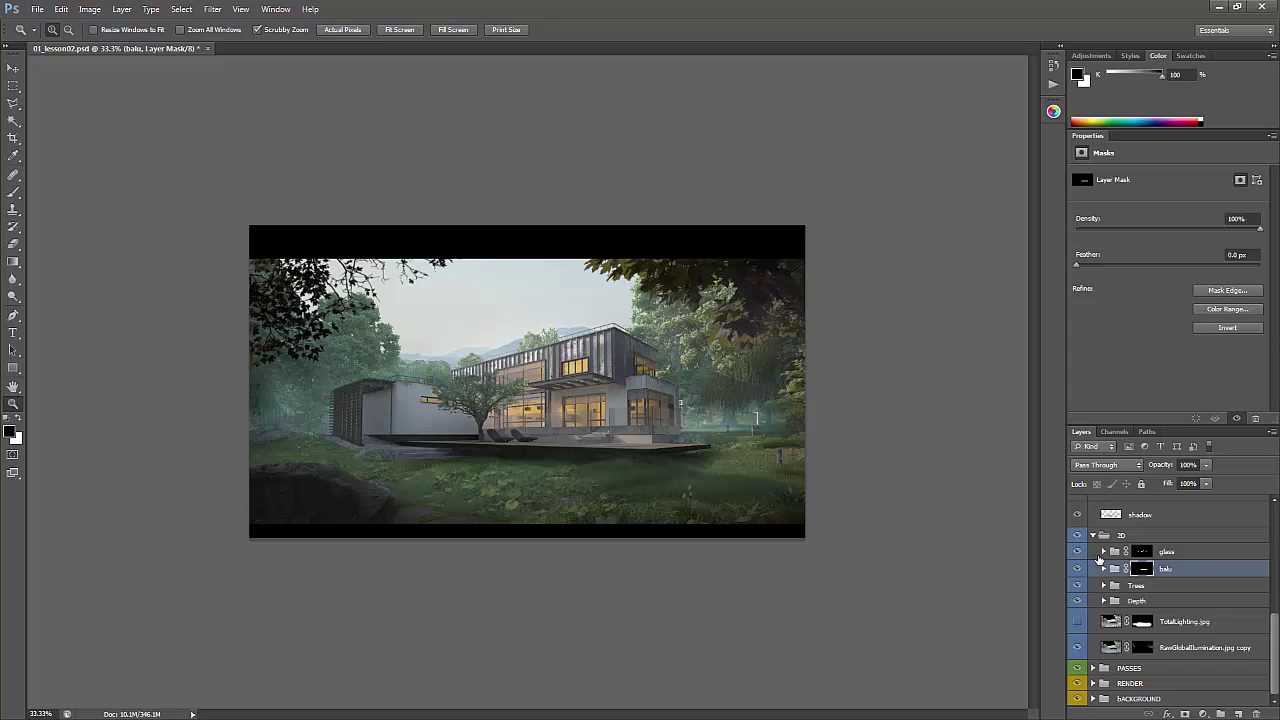
Add a new layer above Levels 5 in the glass group and sample the pale sky colour
click(1104, 552)
click(1150, 567)
click(1238, 713)
key(b)
alt+click(591, 292)
alt+click(1142, 553)
alt+click(1142, 553)
click(1150, 577)
Paint faint haze over the building's upper floor at 20% brush opacity
key(0)
key(2)
drag(573, 357, 540, 355)
key(e)
key(b)
mouse_move(505, 365)
mouse_down()
mouse_move(580, 345)
mouse_move(677, 347)
mouse_up()
Expand the Depth group and switch on Layer 10's fog, toggling it to compare
click(1104, 552)
scroll(1104, 570, up, 2)
click(1103, 631)
scroll(1100, 630, down, 2)
click(1077, 595)
click(1077, 595)
click(1077, 595)
click(1077, 595)
click(1077, 595)
Target Layer 10's pixels after checking its mask, and shrink the brush to 90 pixels
click(1127, 596)
click(1153, 596)
click(1121, 596)
click(1077, 597)
click(1077, 597)
alt+click(1155, 596)
alt+click(1155, 596)
click(1118, 596)
key(bracketleft)
key(bracketleft)
key(bracketleft)
key(bracketleft)
key(bracketleft)
Scroll through the lower part of the Flickr photostream for more inspiration photos
scroll(452, 326, down, 2)
scroll(450, 320, down, 5)
scroll(445, 314, down, 1)
scroll(445, 312, down, 5)
scroll(438, 298, down, 6)
scroll(438, 298, down, 2)
scroll(594, 471, down, 2)
Show the colour ID map and select the RenderID.jpg layer in the MASKS group
key(alt+Tab)
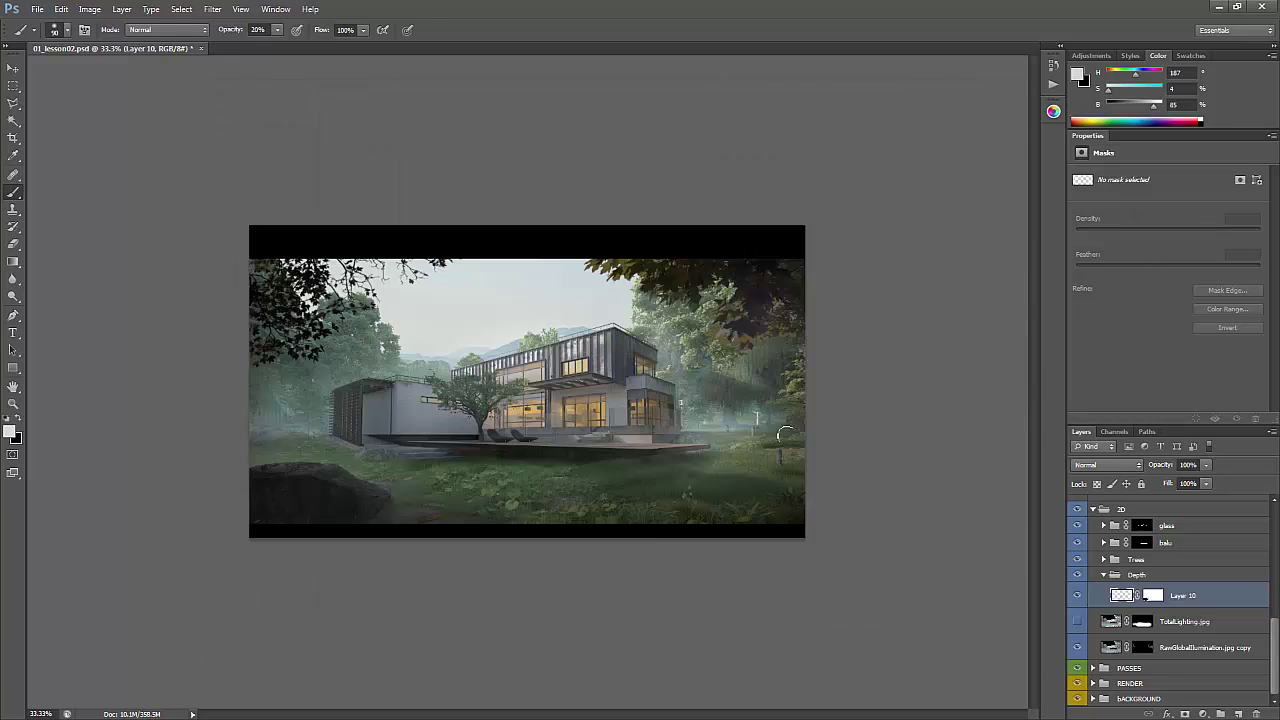
scroll(1106, 577, up, 5)
click(1077, 578)
key(w)
click(800, 412)
click(1093, 578)
click(1130, 599)
Magic-wand select every area of the tree colour with Contiguous off, then hide the ID map
key(ctrl+d)
click(790, 410)
click(377, 30)
key(ctrl+d)
click(797, 410)
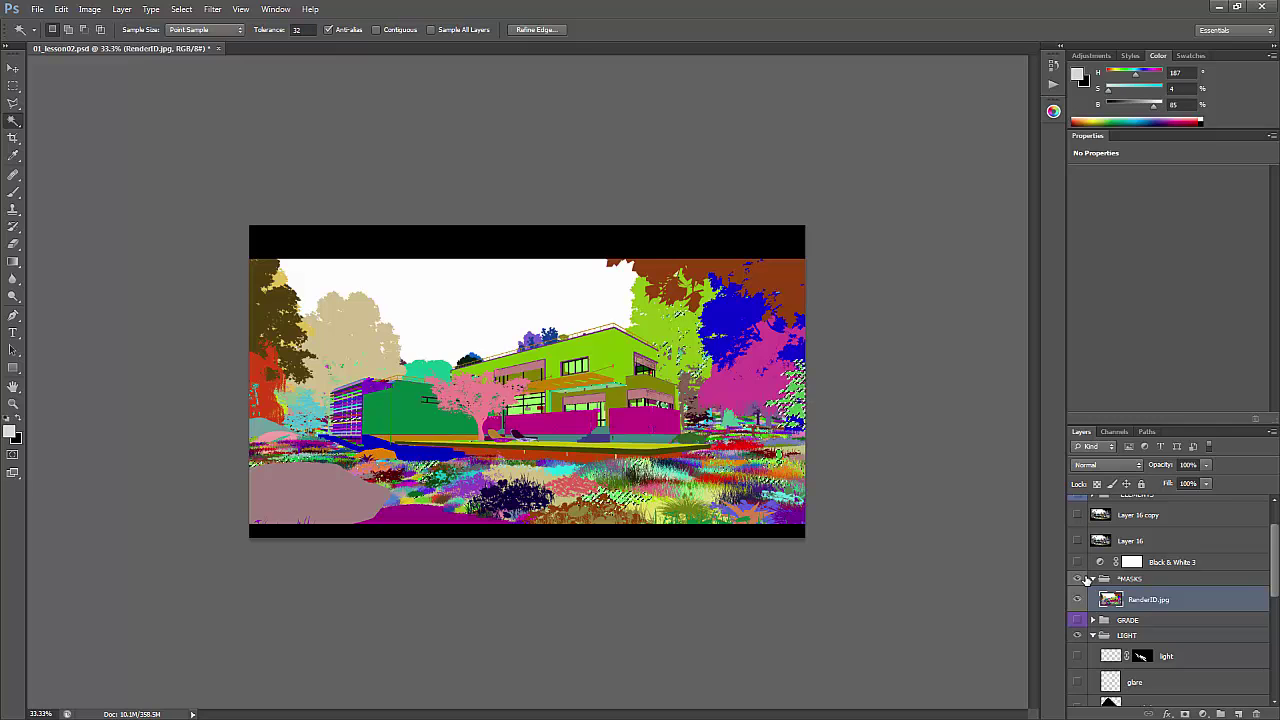
click(1077, 579)
Select Layer 10 in the Depth group, invert the selection, then deselect
click(1095, 579)
scroll(1094, 570, down, 5)
scroll(1094, 566, down, 2)
click(1130, 597)
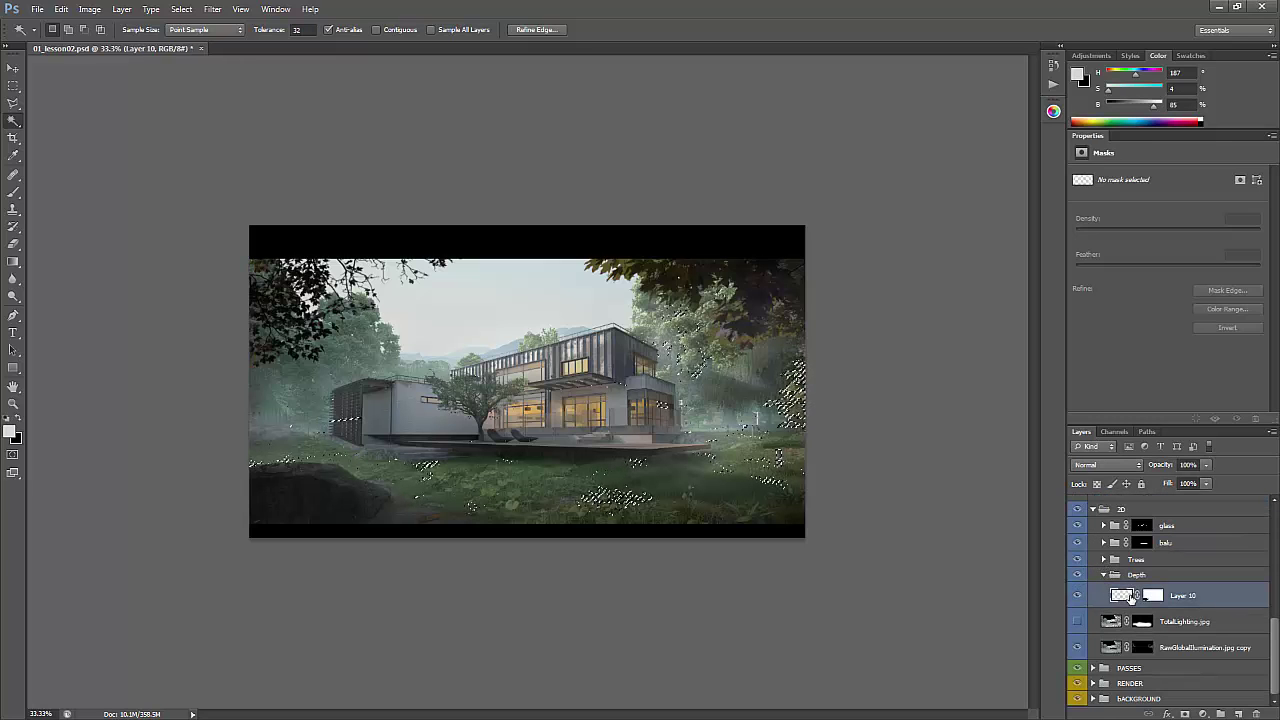
key(ctrl+shift+i)
key(ctrl+d)
Switch to the Brush tool and size it to 45 pixels
key(b)
key(bracketright)
key(bracketright)
key(bracketright)
key(bracketright)
key(bracketright)
key(bracketleft)
key(bracketleft)
key(bracketleft)
scroll(1107, 593, up, 1)
Collapse Depth, show and activate the brightness layer, and turn on the black-and-white preview
click(1104, 591)
scroll(1100, 596, up, 5)
click(1077, 628)
click(1156, 627)
scroll(1182, 566, up, 5)
click(1078, 612)
scroll(1079, 612, down, 5)
Toggle the brightness layer and TotalLighting.jpg pass on and off to compare the lighting
click(1078, 590)
click(1078, 591)
click(1078, 591)
click(1078, 591)
click(1078, 591)
scroll(1233, 608, down, 4)
click(1078, 621)
click(1162, 621)
click(1077, 621)
click(1077, 621)
Browse down the Flickr photostream in the browser, then close the browser window
key(alt+Tab)
scroll(655, 395, down, 5)
scroll(650, 390, down, 1)
scroll(640, 390, down, 3)
scroll(578, 420, down, 5)
scroll(437, 350, down, 5)
scroll(485, 452, down, 15)
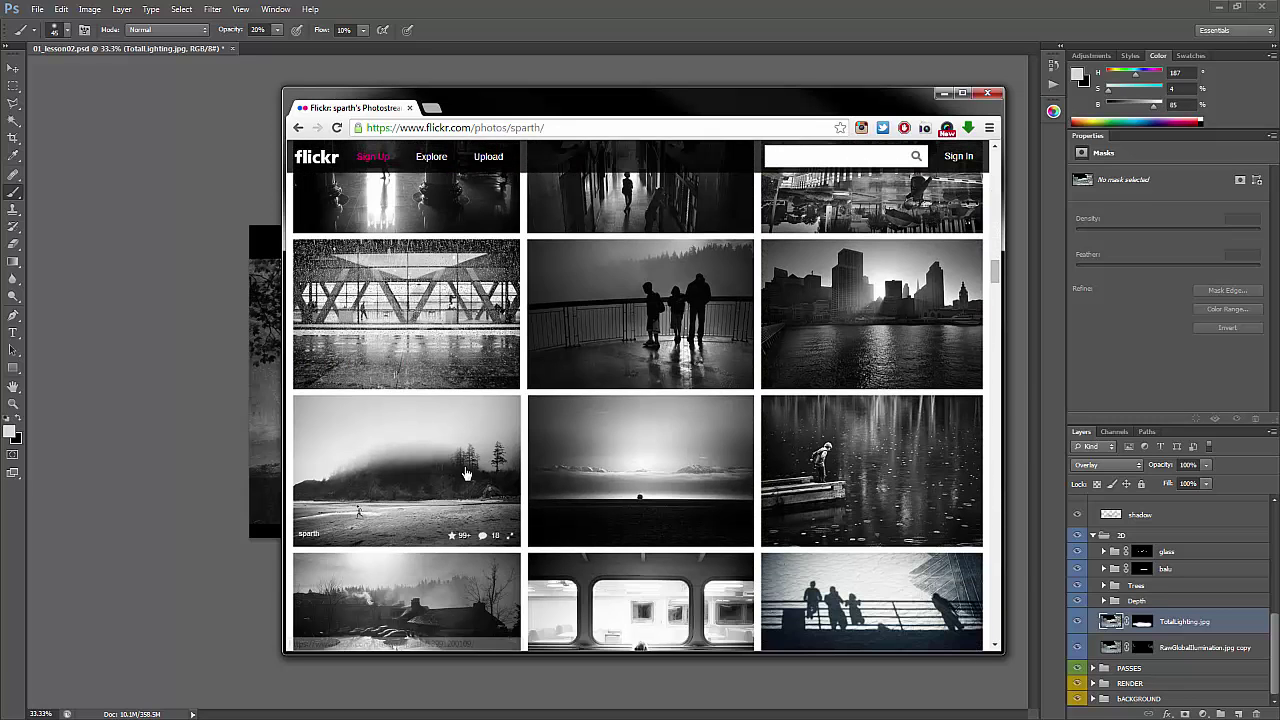
scroll(468, 476, down, 3)
scroll(515, 280, down, 3)
click(479, 128)
click(757, 416)
Turn on the spot light layer and GRADE group, expand GRADE, and switch off Hue/Saturation 7
scroll(1138, 546, up, 3)
click(1078, 570)
scroll(1080, 578, up, 3)
click(1079, 589)
click(1092, 589)
scroll(1085, 585, down, 2)
click(1078, 580)
Hide Black & White 3 to restore colour, then check Hue/Saturation 4 and 6 settings
scroll(1086, 572, up, 2)
click(1079, 573)
click(1185, 690)
scroll(1094, 616, down, 1)
click(1170, 645)
click(1078, 640)
click(1078, 640)
Turn off Color Balance 3 and inspect its settings and mask
click(1078, 608)
click(1210, 607)
click(1140, 608)
Expand the REFERENCE group, preview the BeforeAfter collage, and hide and select Layer 6
scroll(1200, 548, up, 2)
click(1098, 503)
click(1092, 502)
click(1078, 542)
click(1078, 542)
click(1078, 567)
click(1137, 566)
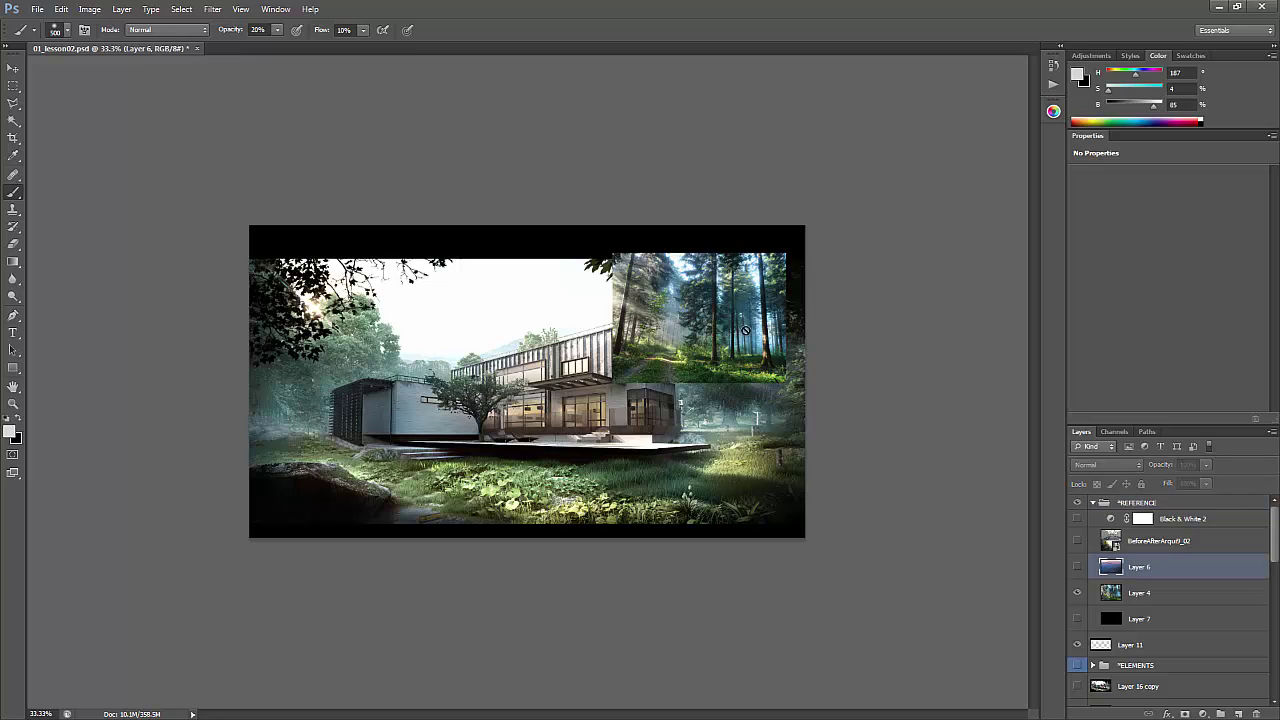
Nudge Layer 4's forest reference photo slightly with the Move tool, then hide it
click(1077, 593)
click(1077, 593)
click(1148, 593)
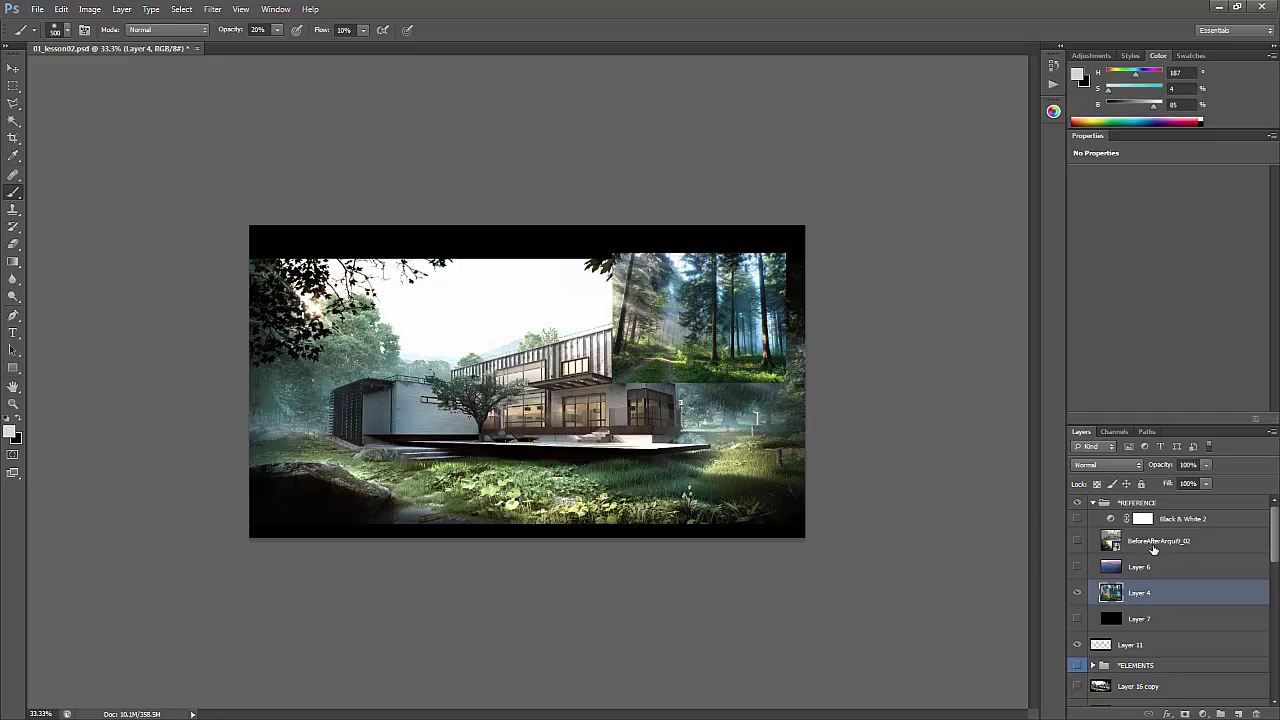
key(v)
mouse_move(745, 298)
mouse_down()
mouse_move(742, 336)
mouse_move(757, 289)
mouse_up()
click(1077, 593)
Switch on the spot light, glare and light layers, toggling each to compare
scroll(1090, 592, down, 5)
scroll(1095, 575, down, 4)
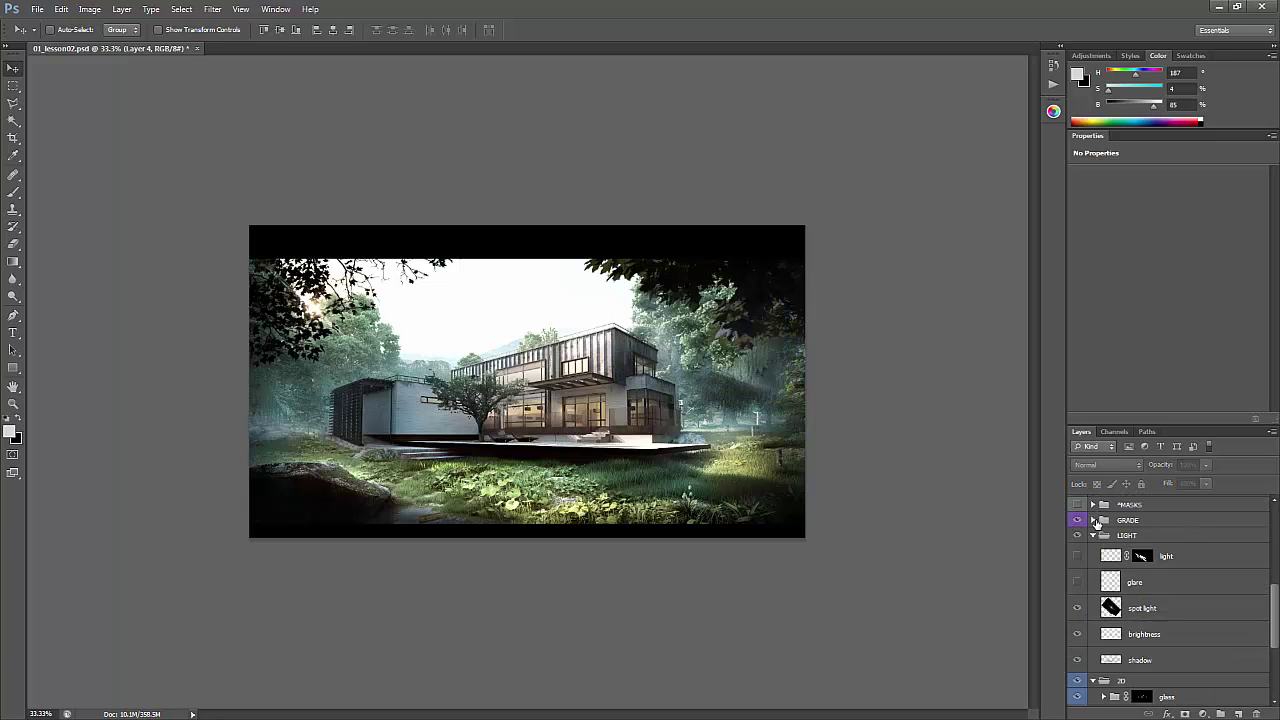
click(1160, 576)
click(1130, 556)
click(1079, 578)
click(1078, 552)
click(1078, 552)
click(1078, 552)
click(1077, 527)
click(1078, 527)
click(1079, 528)
click(1079, 528)
Paint a brighter sun glow into the upper-left trees on the light layer's pixels
click(1154, 529)
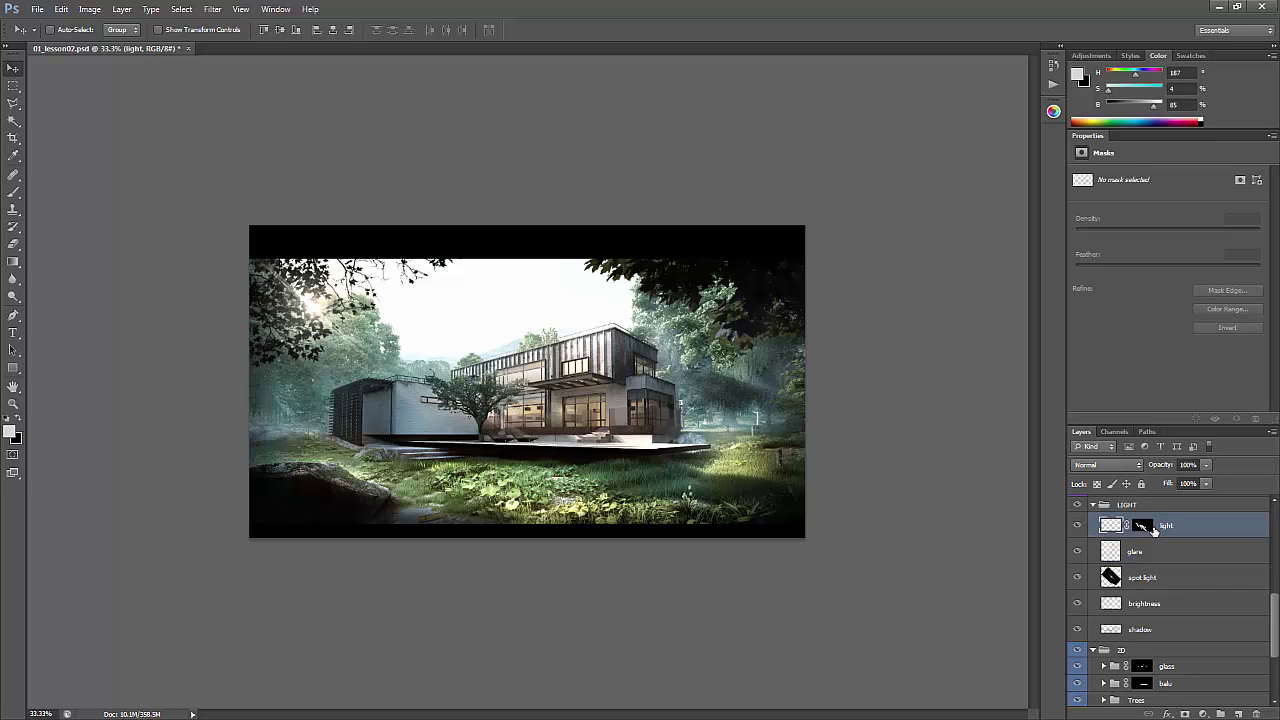
alt+click(1145, 527)
click(1113, 530)
click(1110, 527)
key(b)
drag(335, 310, 303, 322)
click(300, 316)
key(bracketleft)
key(bracketleft)
key(bracketleft)
key(bracketleft)
Apply Motion Blur to the light layer's mask to streak the glow into sun shafts
click(1141, 525)
click(212, 9)
mouse_move(337, 144)
click(437, 263)
drag(830, 311, 776, 294)
click(866, 320)
scroll(1190, 595, up, 2)
Collapse the LIGHT and 2D groups, then show and select Layer 16 after comparing it
click(1092, 581)
click(1094, 597)
click(1079, 569)
click(1079, 569)
click(1079, 569)
click(1079, 569)
click(1079, 569)
click(1148, 572)
Sharpen Layer 16 with an Unsharp Mask filter
click(212, 9)
mouse_move(314, 210)
click(412, 258)
click(1040, 296)
Try Lens Correction with red/cyan fringe +30.15 and green/magenta +19.84, then cancel it
click(212, 8)
click(285, 86)
click(1152, 78)
click(1186, 189)
click(1179, 214)
drag(1178, 215, 1176, 215)
click(1155, 57)
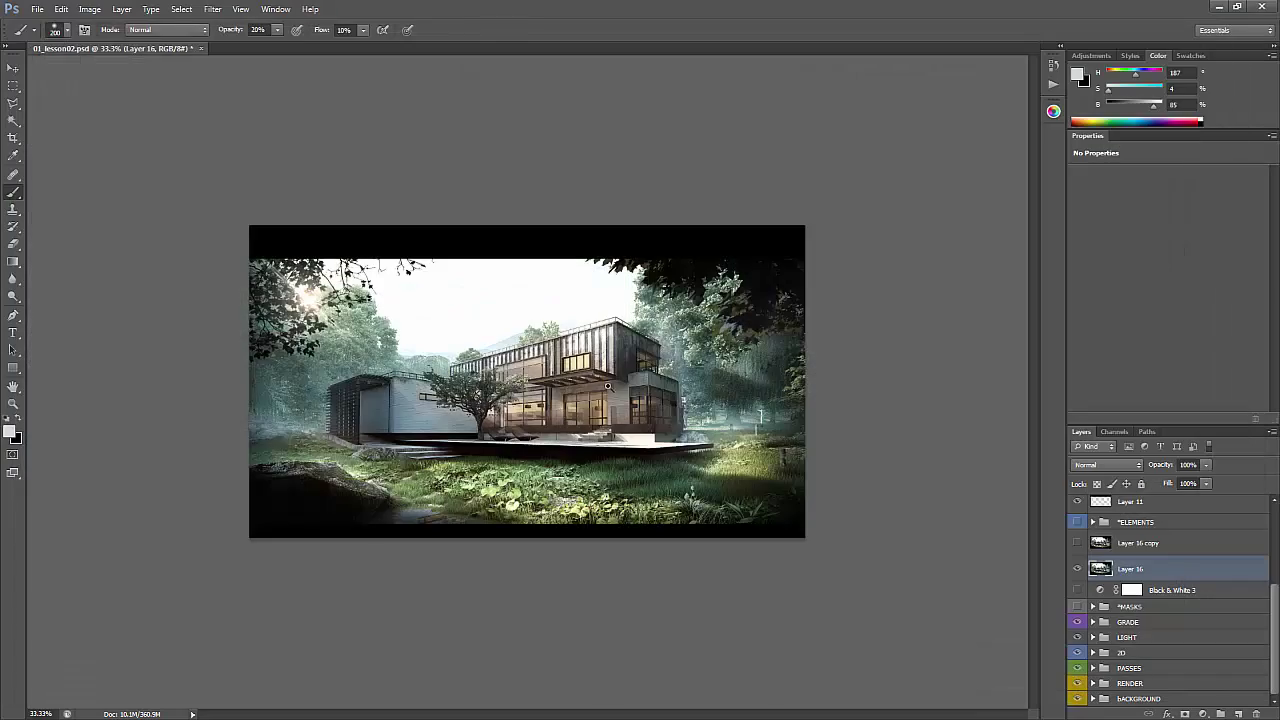
key(z)
drag(760, 441, 794, 441)
Compare the image with and without Layer 16 copy and Layer 16, leaving the copy hidden
click(1079, 542)
click(1079, 542)
click(1079, 542)
click(1077, 545)
click(1077, 568)
click(1077, 568)
click(1077, 568)
click(1077, 568)
Distort Layer 16 by pulling its top-right corner up and to the right
key(ctrl+t)
right_click(687, 252)
click(757, 326)
drag(943, 148, 966, 132)
key(Return)
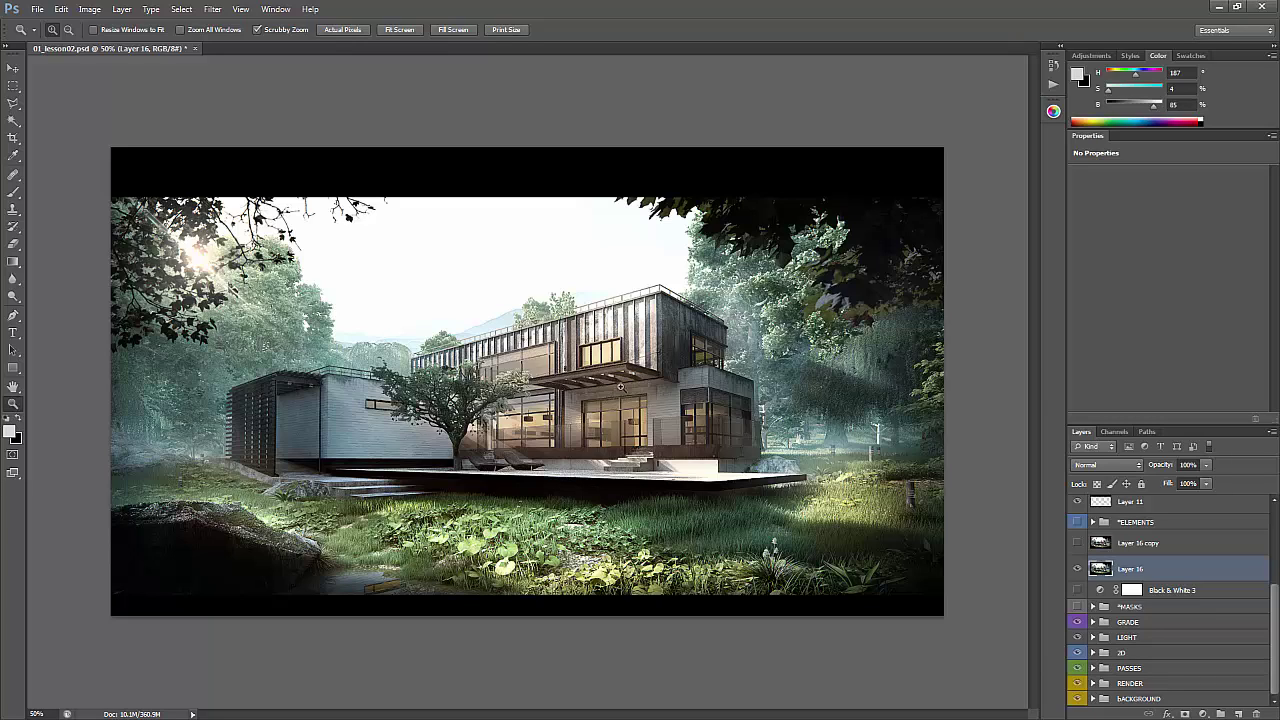
alt+click(643, 398)
click(632, 387)
Show Layer 16 copy and clone away the white birch trunk base with a size-15 Clone Stamp
click(1077, 543)
click(1150, 546)
drag(875, 428, 875, 428)
key(s)
key(bracketleft)
key(bracketleft)
key(bracketleft)
key(bracketleft)
key(bracketleft)
key(bracketleft)
key(bracketleft)
key(bracketleft)
key(bracketleft)
mouse_move(874, 453)
mouse_down()
mouse_move(837, 448)
mouse_move(895, 463)
mouse_move(880, 471)
mouse_move(900, 455)
mouse_move(843, 452)
mouse_move(865, 445)
mouse_move(884, 392)
mouse_move(870, 397)
mouse_move(889, 456)
mouse_move(887, 419)
mouse_move(844, 446)
mouse_move(846, 409)
mouse_move(898, 457)
mouse_up()
Zoom out to 25% and rotate the canvas view 15 degrees, then back to 0
key(z)
alt+click(890, 450)
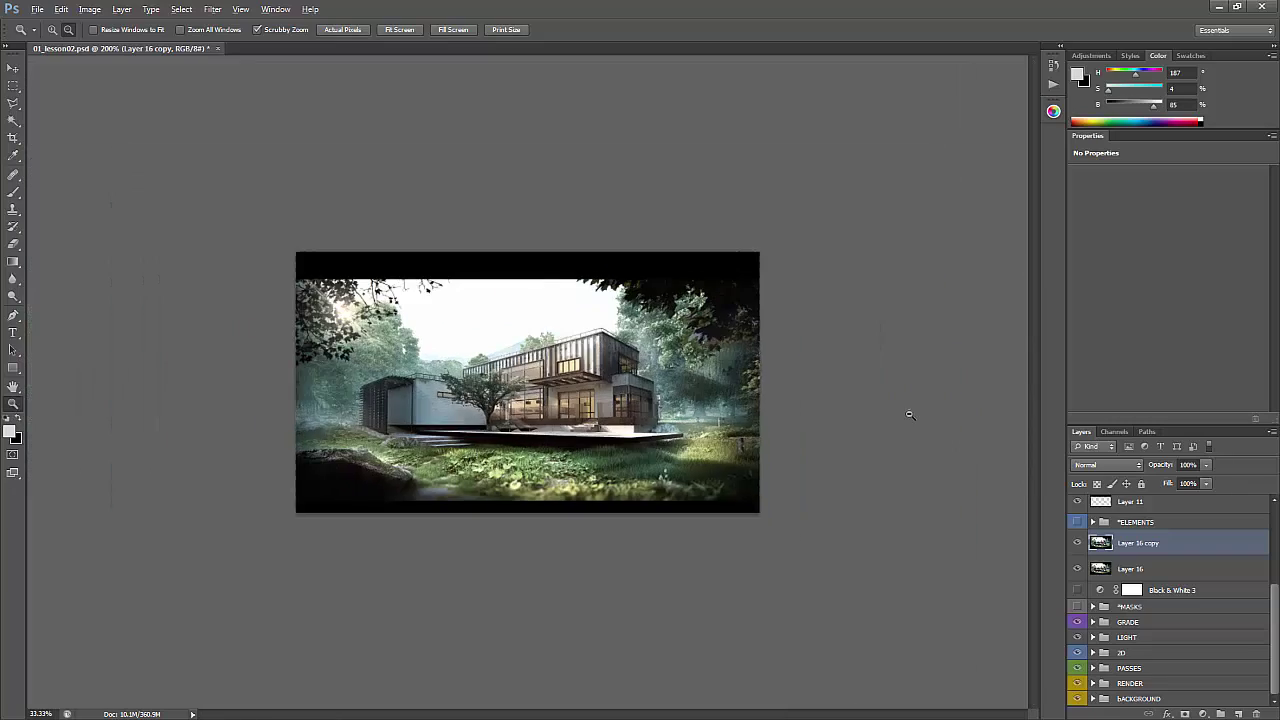
click(675, 403)
alt+click(675, 403)
alt+click(676, 402)
key(r)
drag(345, 335, 805, 472)
drag(696, 366, 729, 358)
drag(633, 320, 411, 441)
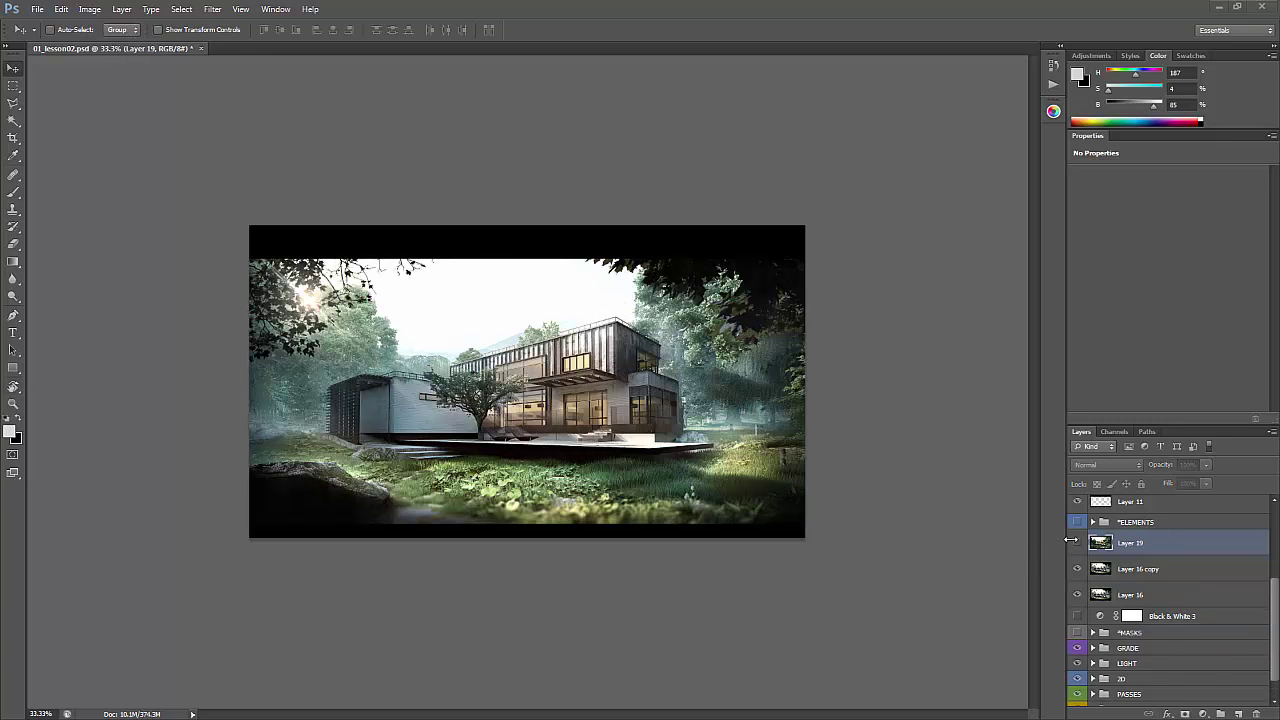
Show Layer 19, nudge it, and add a Black & White adjustment layer
click(1077, 542)
mouse_move(635, 418)
mouse_down()
mouse_move(591, 424)
mouse_move(512, 565)
mouse_move(512, 614)
mouse_move(585, 360)
mouse_move(622, 370)
mouse_move(637, 420)
mouse_up()
scroll(1182, 595, up, 2)
click(1203, 713)
click(1120, 578)
Scale Layer 19 up about 152% and reposition it, then zoom out to the whole image
click(1143, 621)
key(ctrl+t)
drag(390, 287, 194, 177)
drag(511, 352, 546, 393)
key(Return)
key(z)
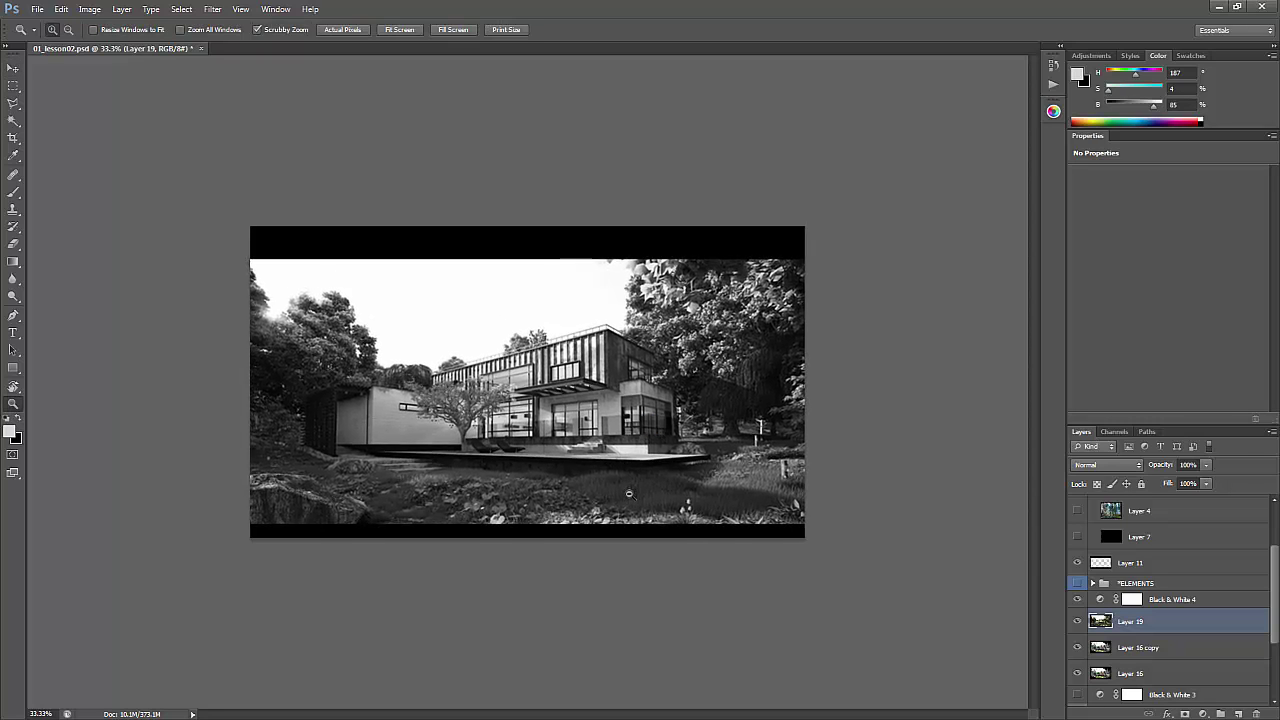
alt+click(619, 461)
alt+click(531, 508)
Toggle Layer 19 repeatedly to compare, leaving it and Black & White 4 hidden
click(1078, 621)
click(1078, 621)
click(1078, 621)
click(1078, 621)
click(1078, 621)
click(1078, 621)
click(1078, 620)
click(1077, 623)
click(1076, 624)
click(1076, 624)
click(1076, 624)
click(1076, 601)
Zoom the view from 16.7% back to 33.3% on the full-colour render
key(v)
key(z)
click(610, 388)
key(alt)
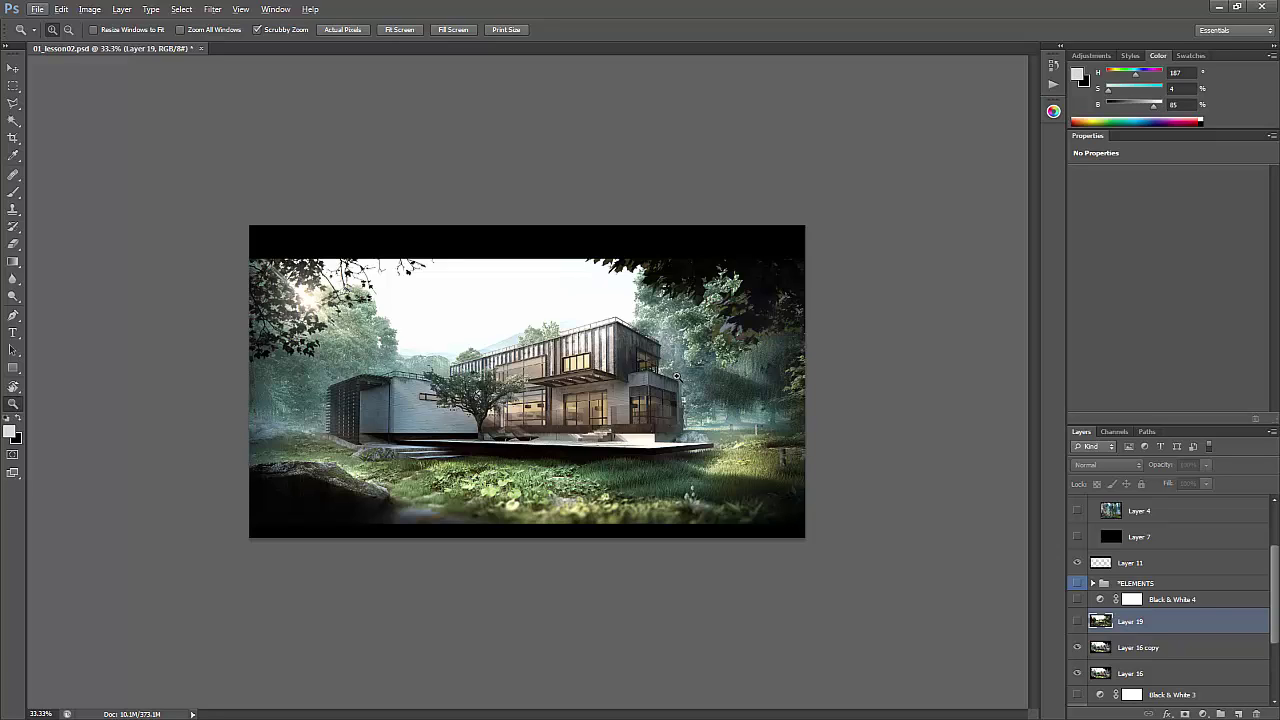